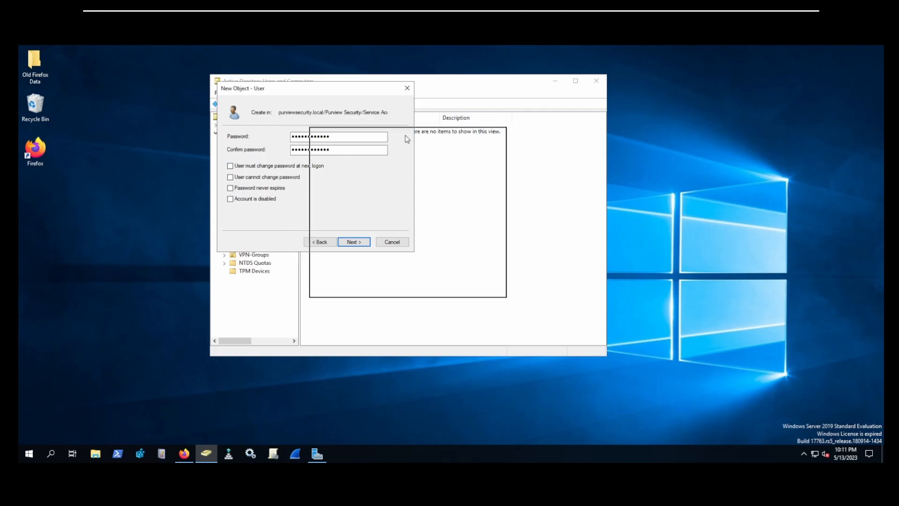
Step: Finish creating the FortiLdap user account in Service Accounts
click(447, 286)
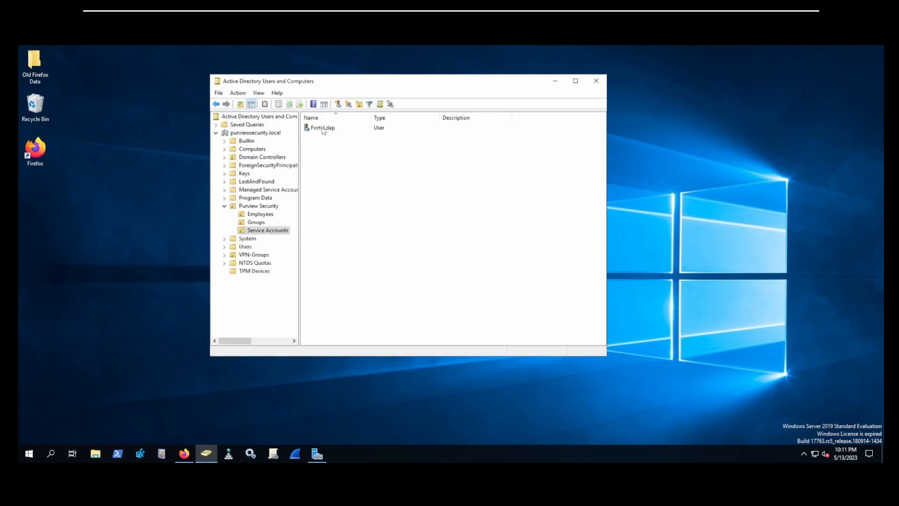
Step: Tick 'Password never expires' on the Forti Ldap account's Account tab and save
click(323, 129)
double_click(323, 129)
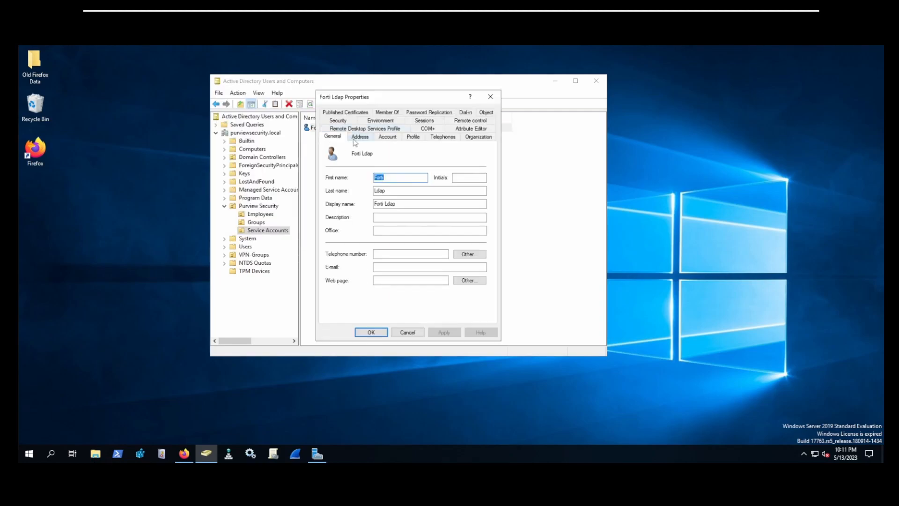
click(389, 138)
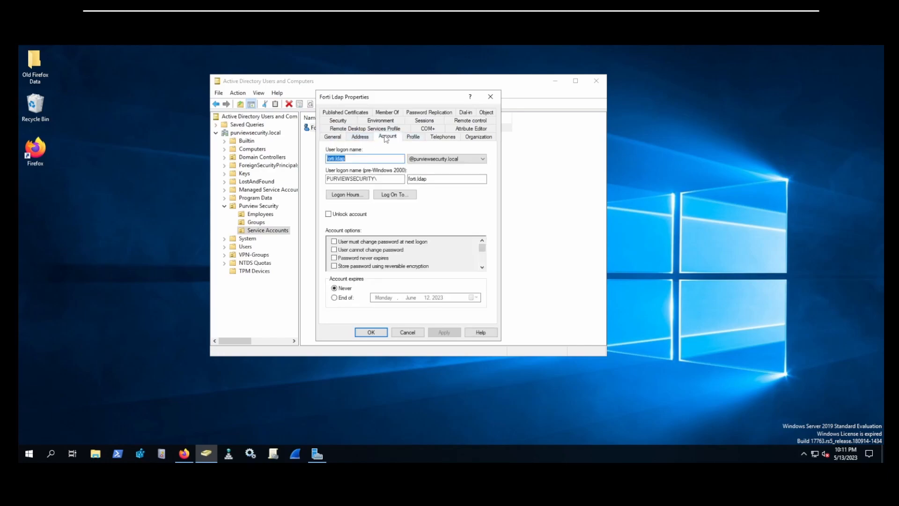
click(334, 258)
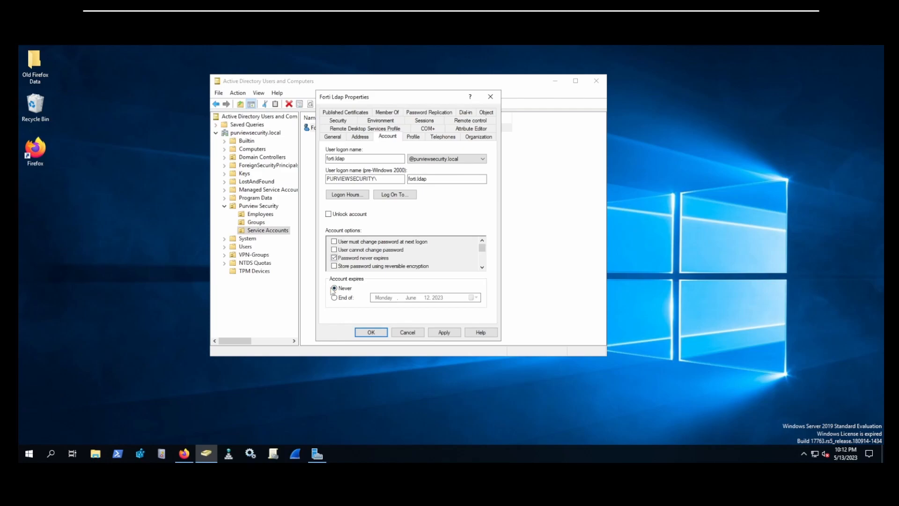
click(372, 333)
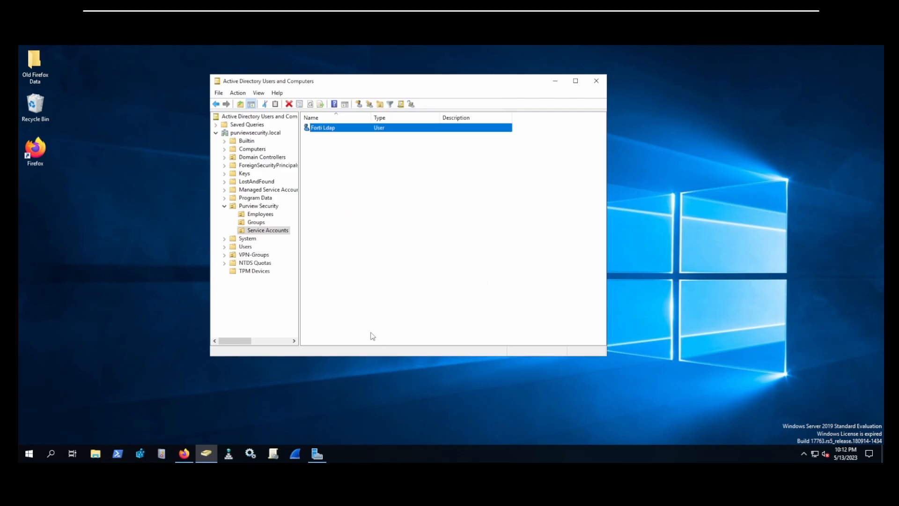
click(376, 221)
Step: Delegate 'Read all user information' on Service Accounts to the Forti Ldap account
click(268, 231)
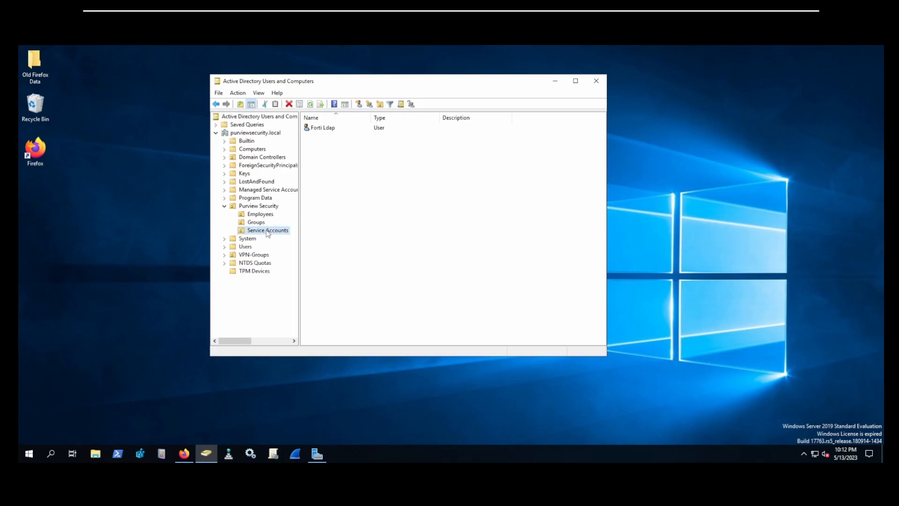
right_click(267, 233)
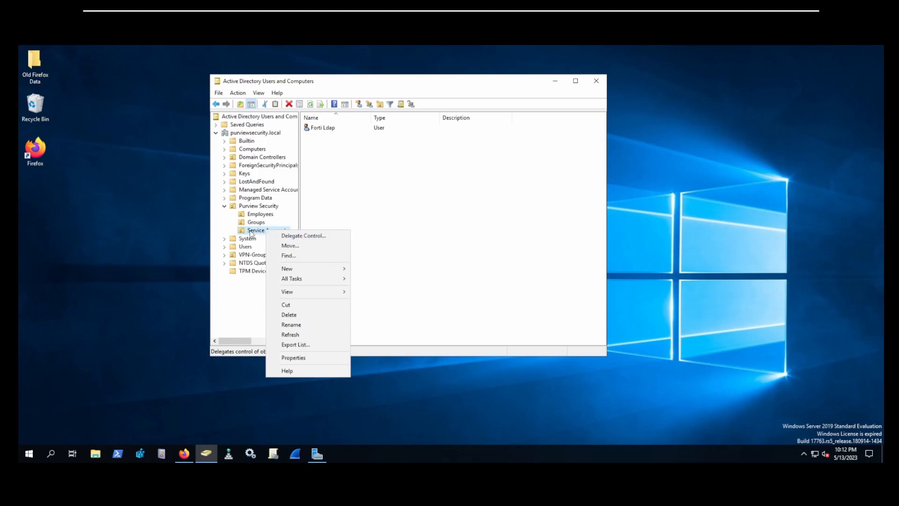
click(302, 236)
click(344, 246)
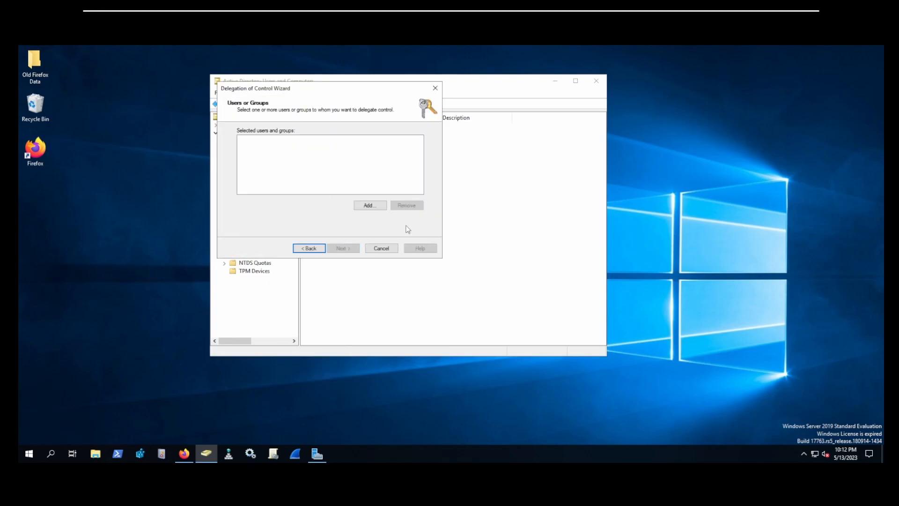
click(370, 205)
text(fort)
click(403, 171)
click(368, 199)
key(Return)
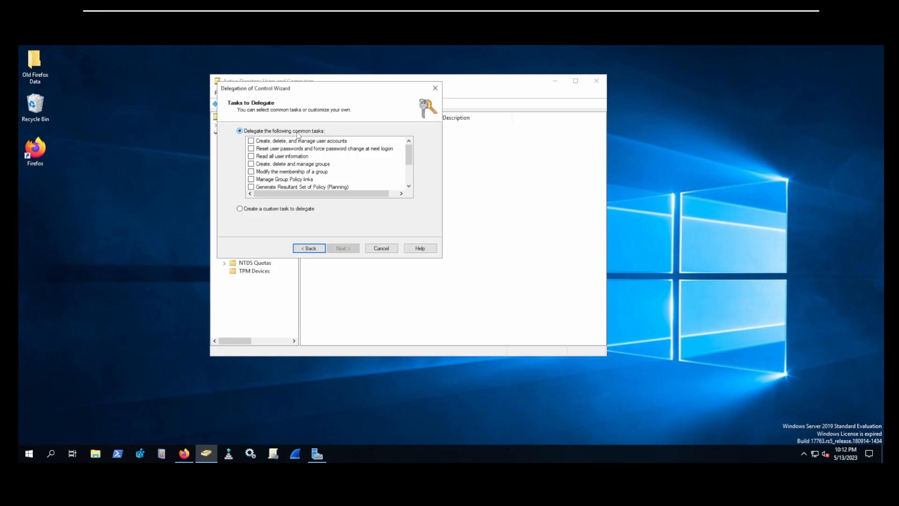
click(251, 156)
click(343, 248)
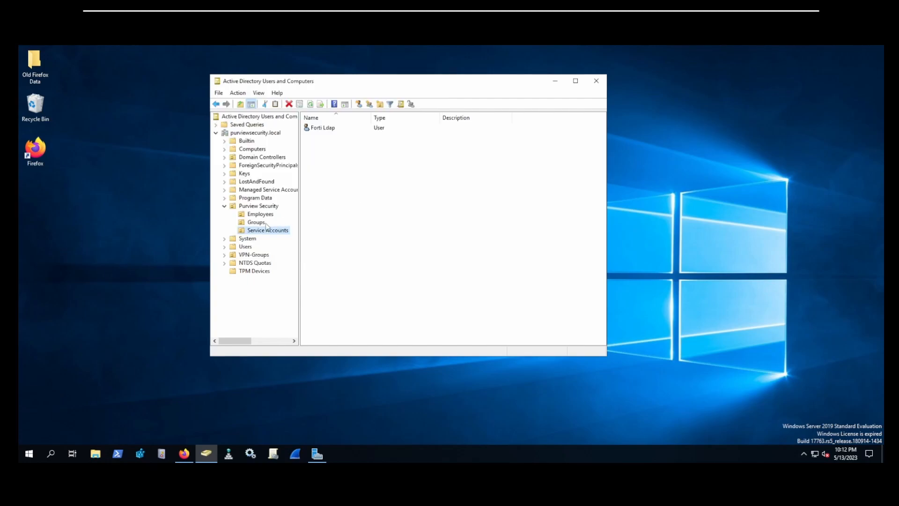
Step: Create a new group named Forti-Admins in the Groups container
click(263, 222)
right_click(333, 154)
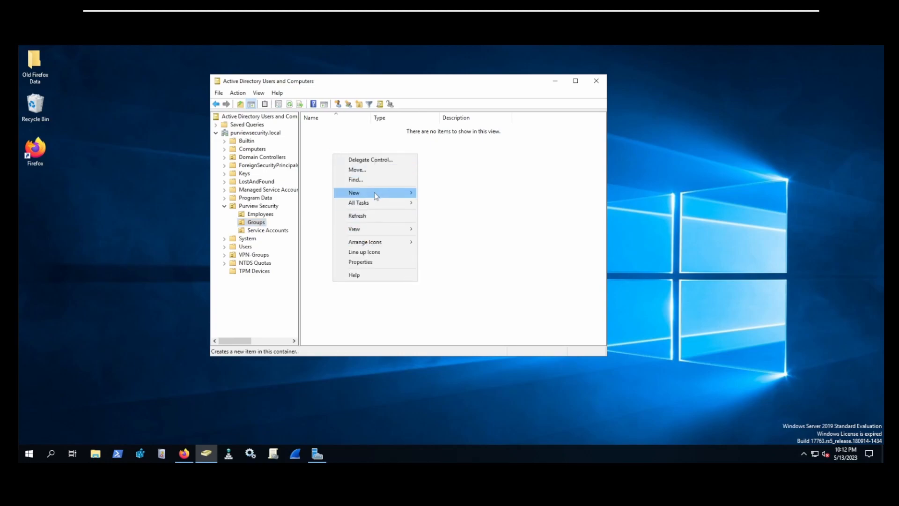
mouse_move(377, 193)
click(449, 217)
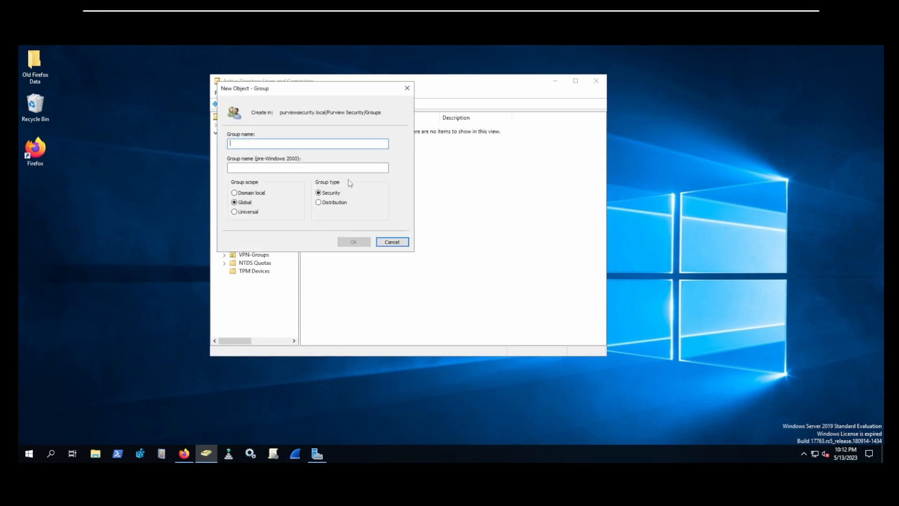
text(Forti-dam)
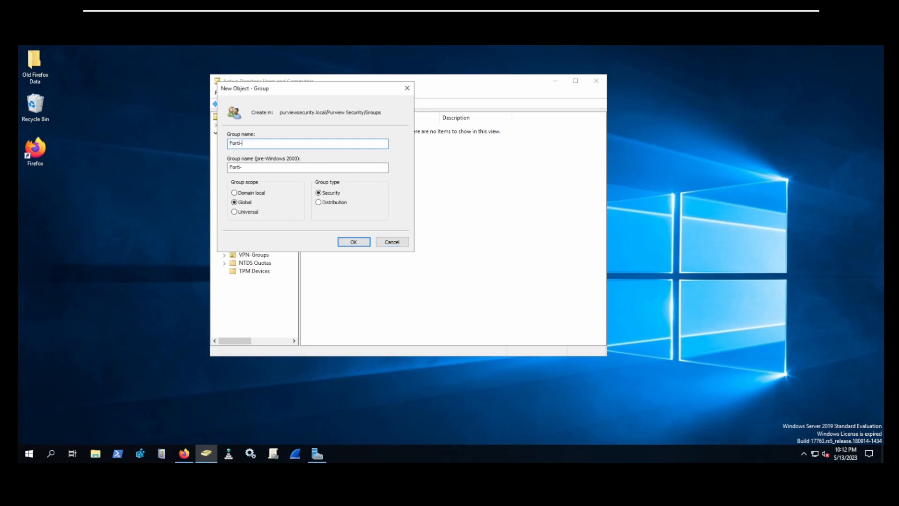
key(BackSpace)
key(BackSpace)
key(BackSpace)
key(BackSpace)
text(-Admins)
click(354, 241)
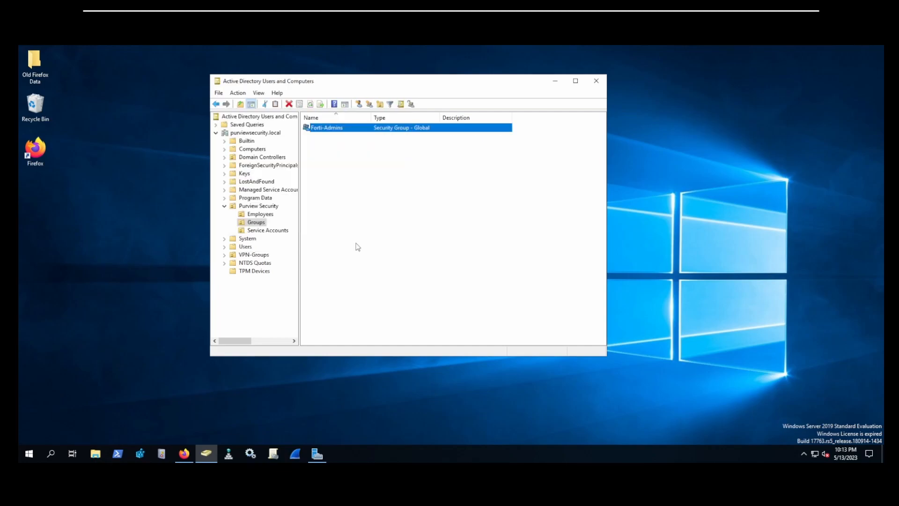
Step: Add the administrator's user account as a member of Forti-Admins
double_click(333, 128)
click(383, 119)
click(343, 268)
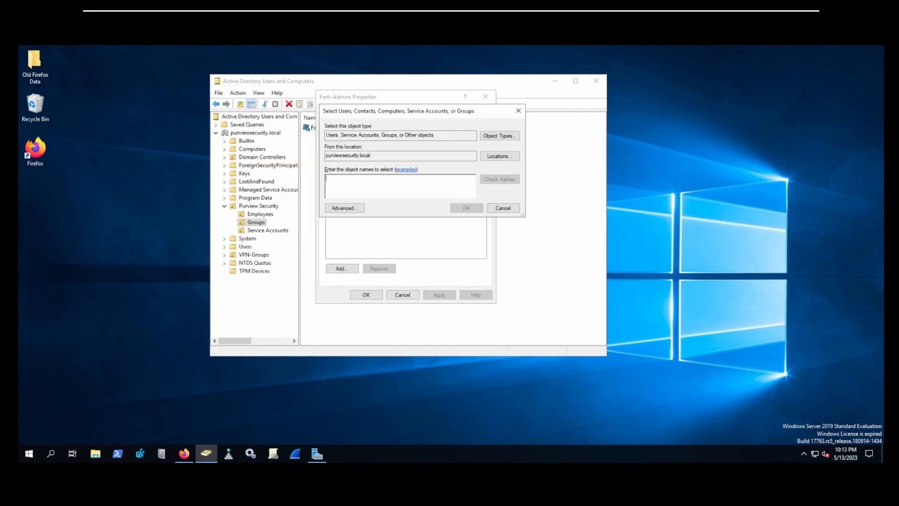
text(edgar)
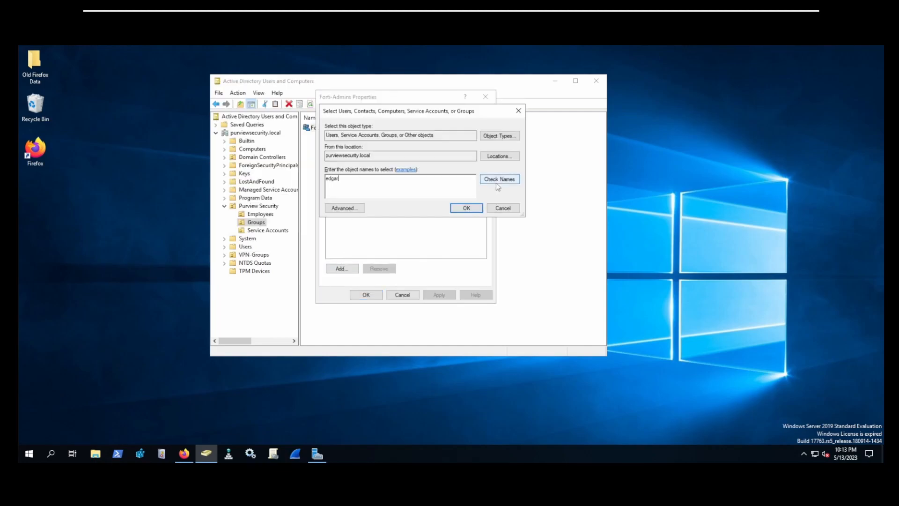
click(466, 207)
click(439, 295)
click(366, 294)
click(464, 210)
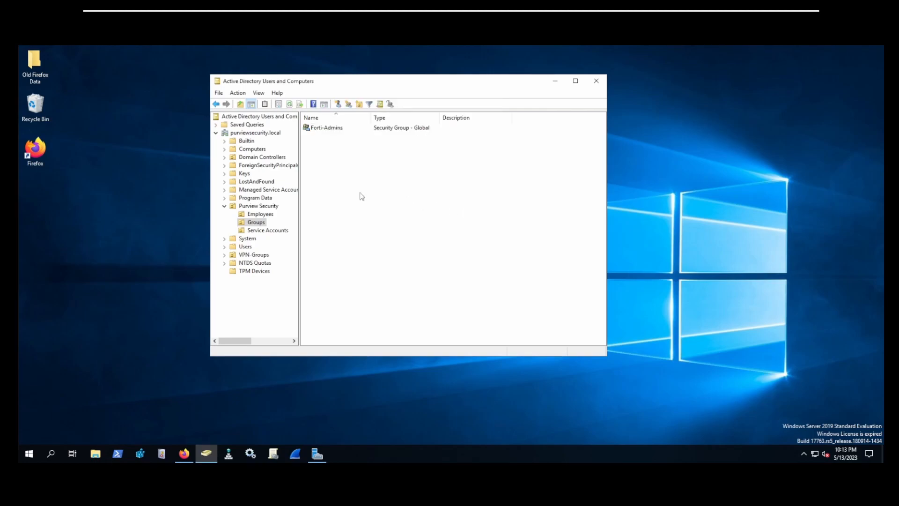
click(185, 455)
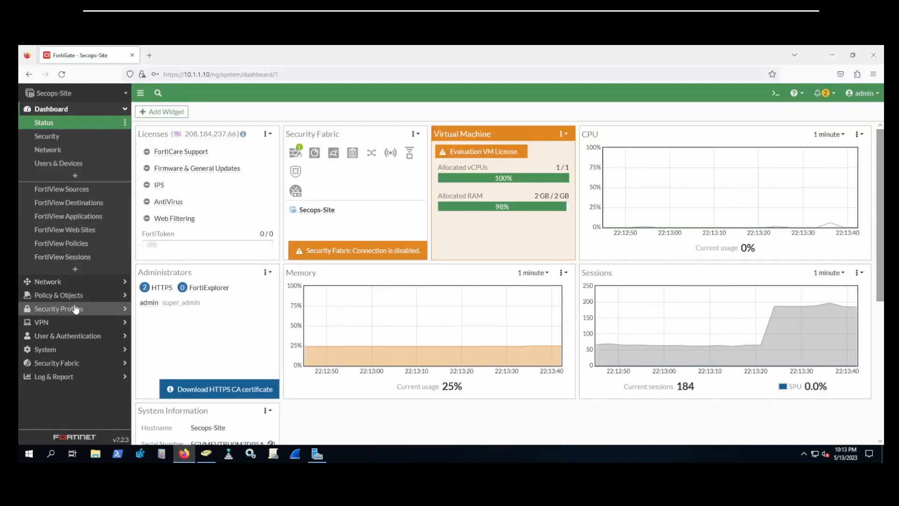
Step: Start a new FortiGate LDAP server entry named AD-DC
click(75, 335)
click(65, 231)
click(163, 113)
text(AD-DC)
key(Tab)
Step: Run ipconfig in PowerShell to find the domain controller's IP address
click(119, 453)
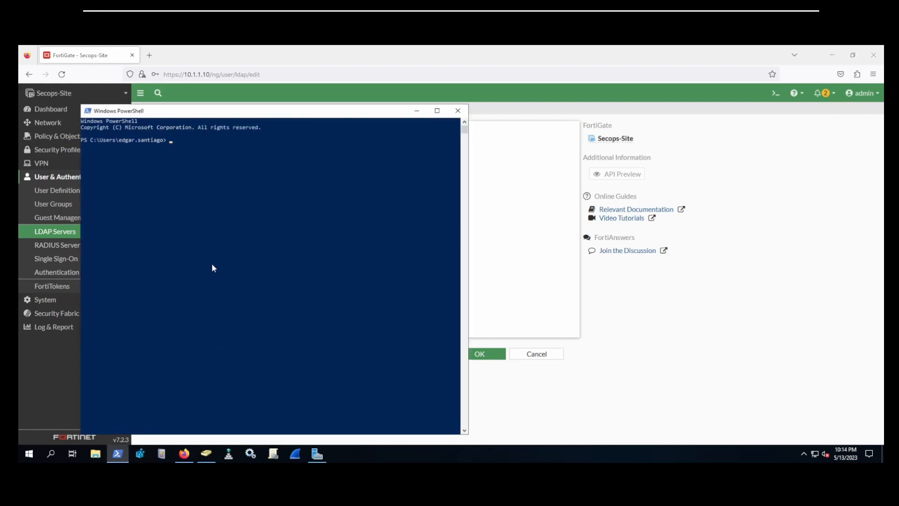
text(ipconfig)
key(Return)
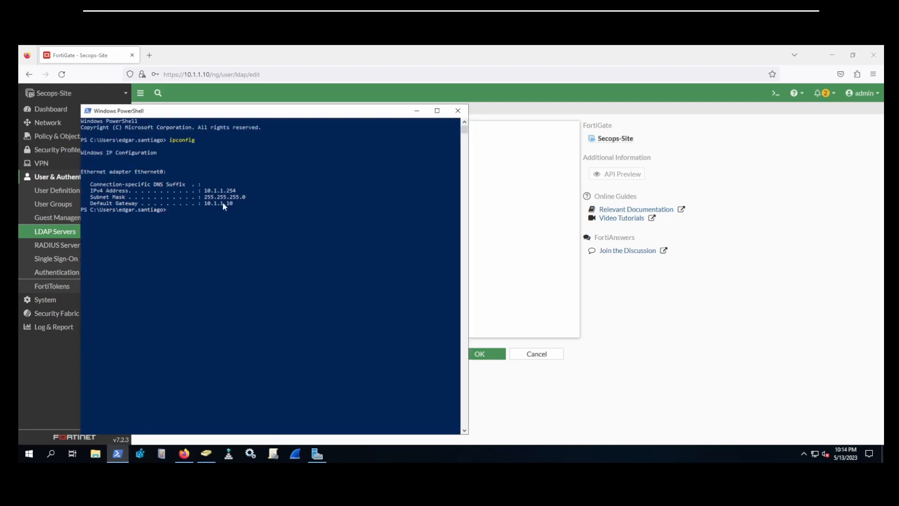
click(416, 111)
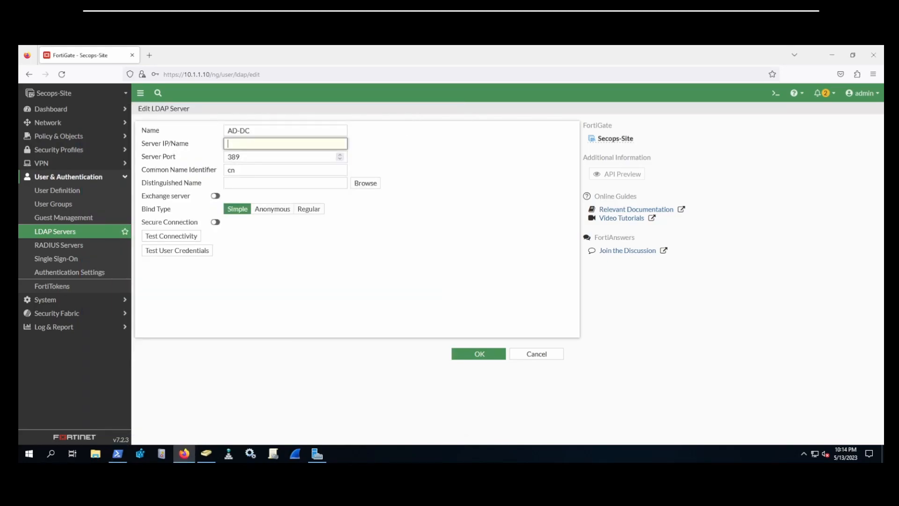
Step: Give AD-DC server IP 10.1.1.254, port 389, identifier SAMAccountName and Regular bind type
text(10.1.1.254)
click(248, 158)
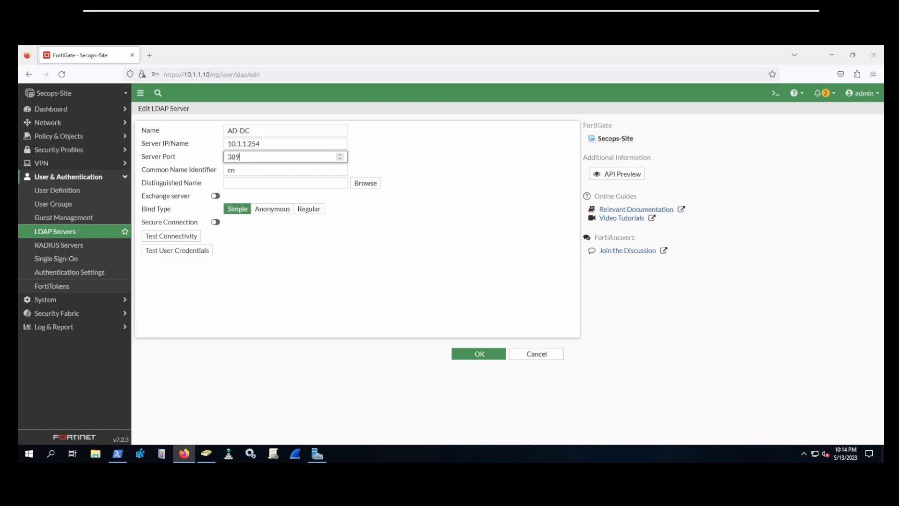
key(Tab)
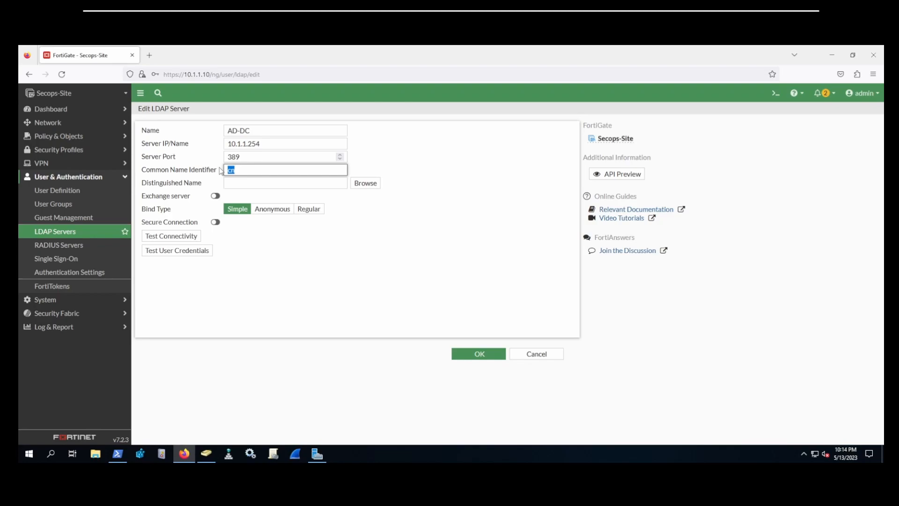
text(SAMAccountName)
click(309, 209)
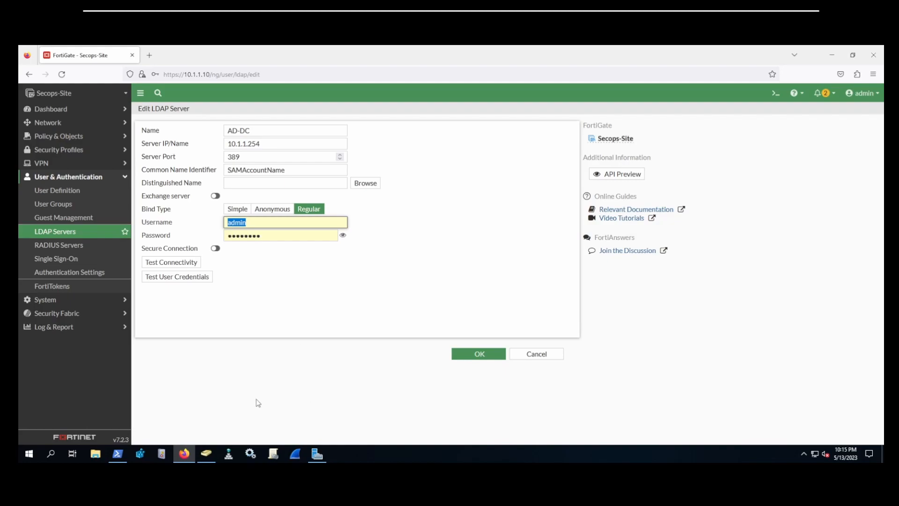
click(206, 453)
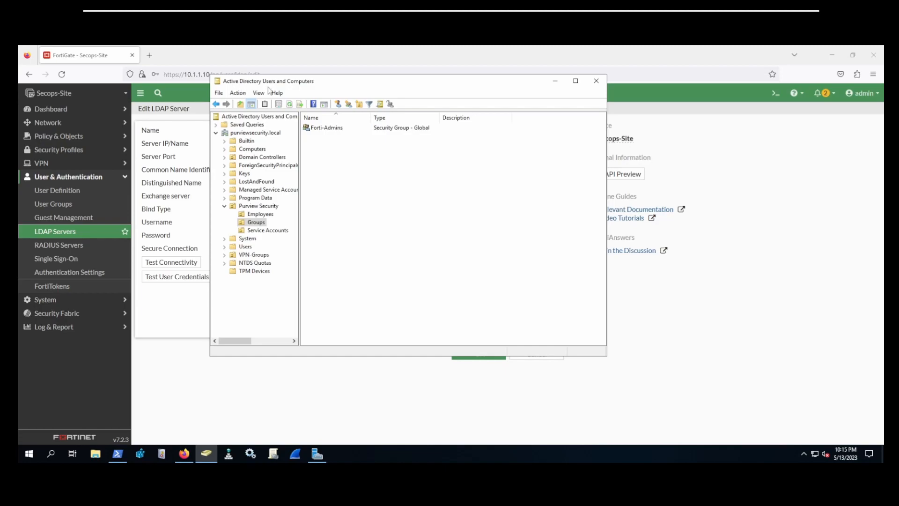
Step: Copy the Forti Ldap account's distinguishedName value from its Attribute Editor
click(260, 231)
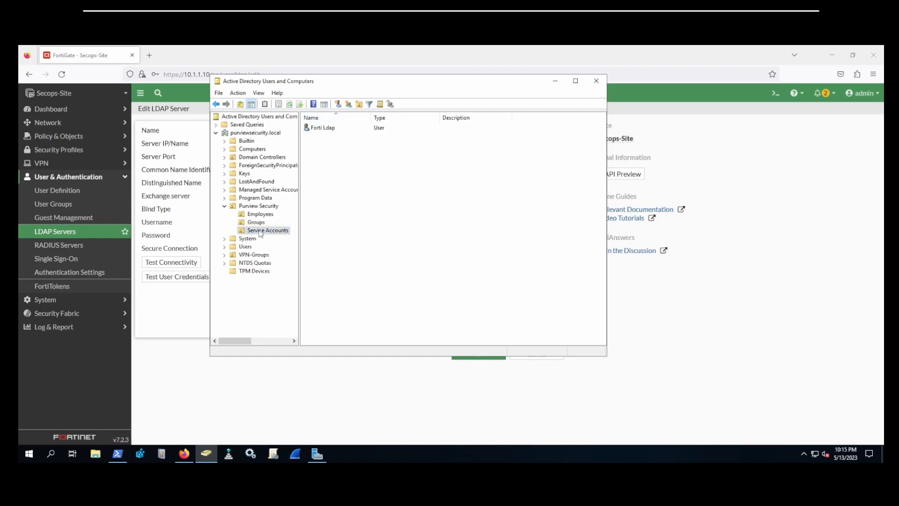
click(259, 94)
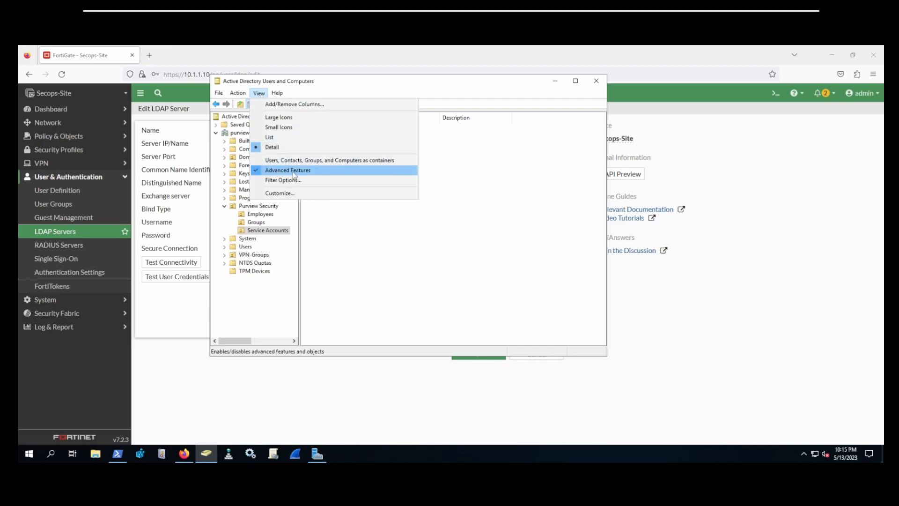
click(488, 195)
double_click(323, 128)
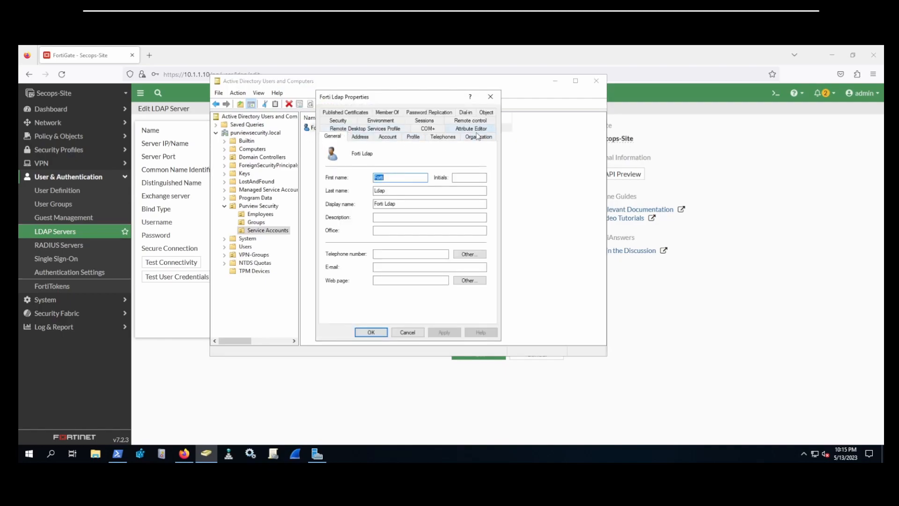
click(467, 129)
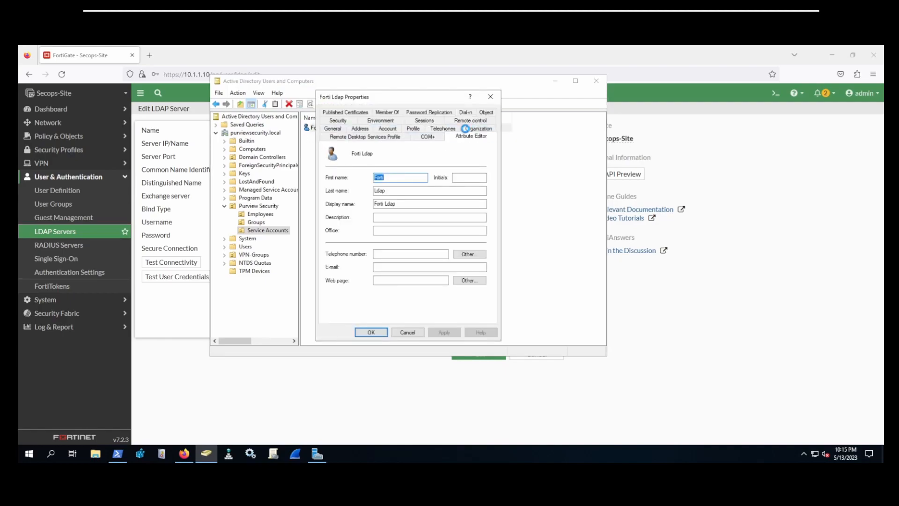
scroll(440, 206, down, 8)
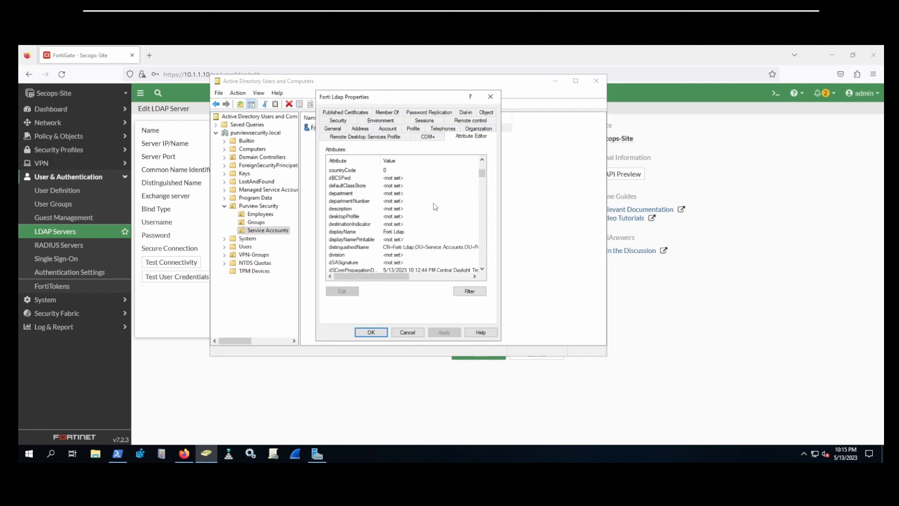
double_click(412, 202)
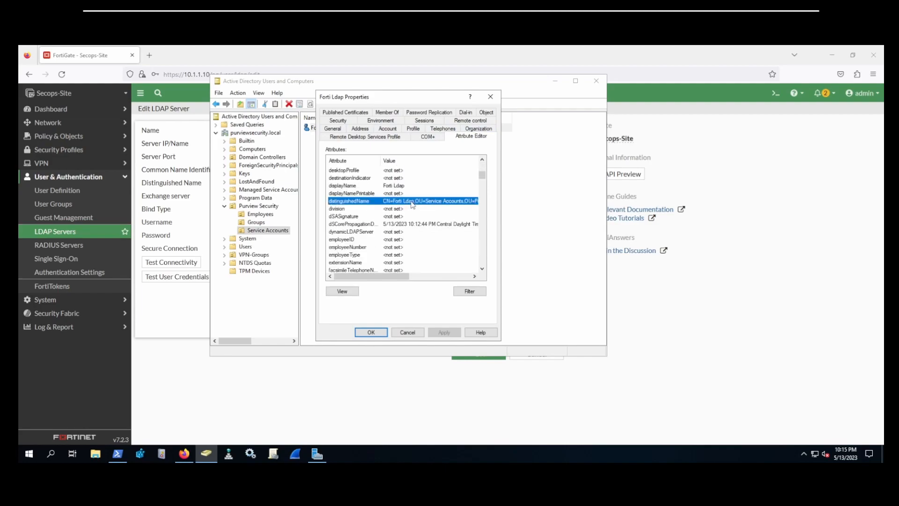
right_click(391, 223)
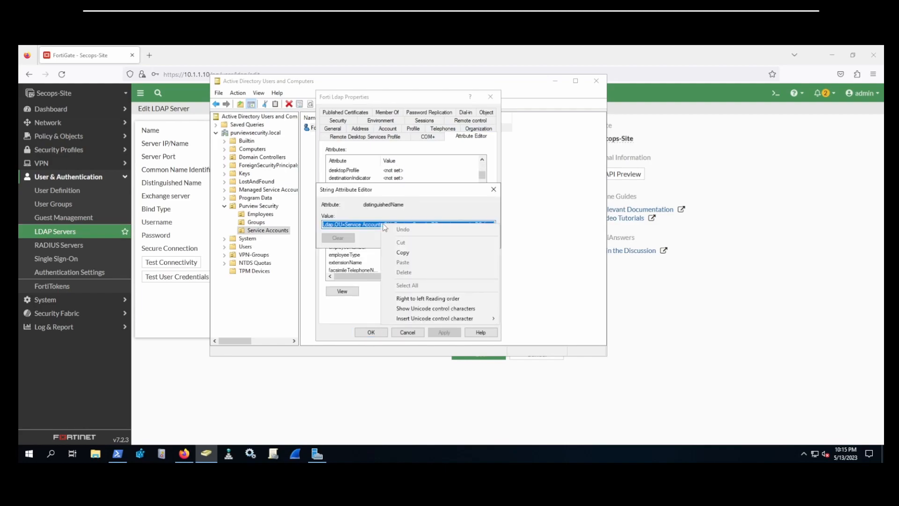
click(415, 254)
click(478, 238)
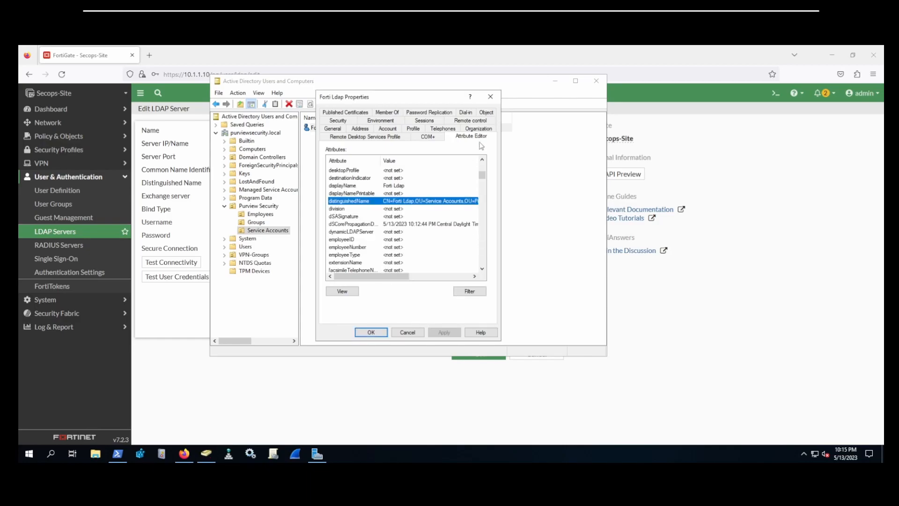
click(491, 96)
click(556, 84)
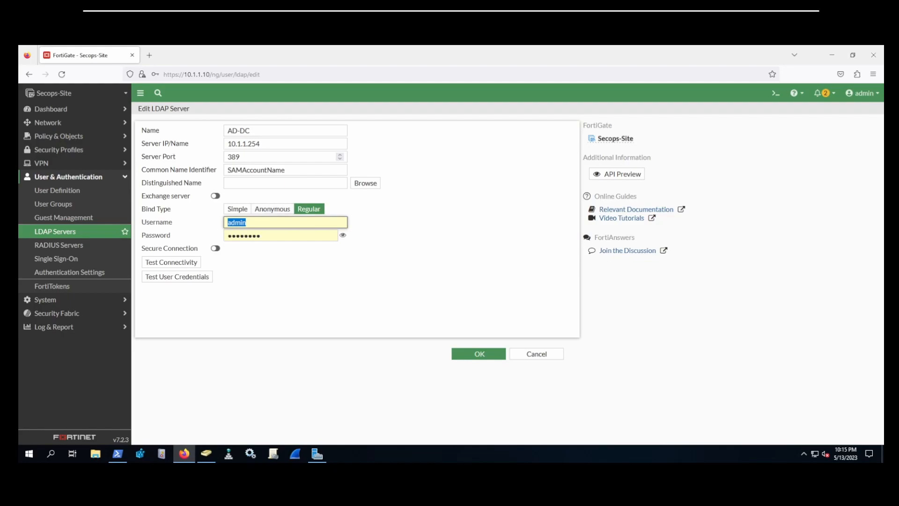
Step: Use Forti Ldap's DN as the bind username and its password as the bind password
key(ctrl+v)
click(372, 221)
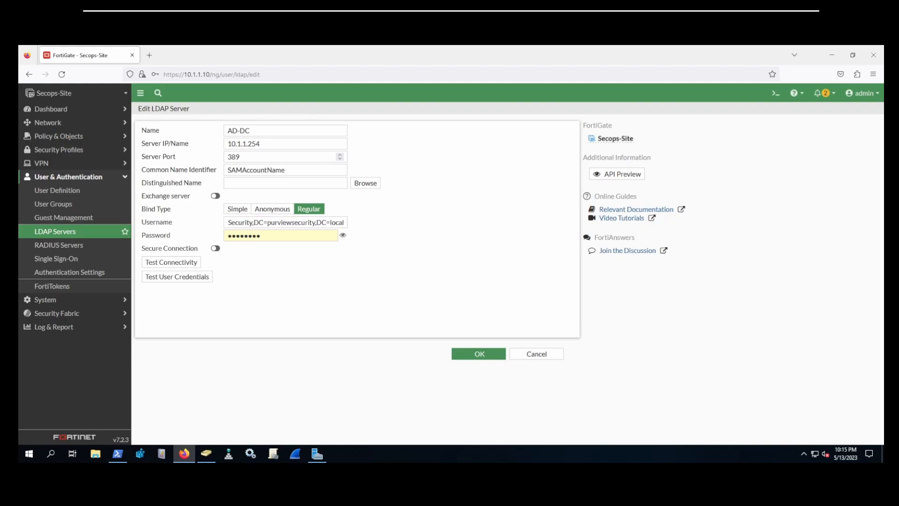
double_click(281, 235)
key(ctrl+v)
click(415, 236)
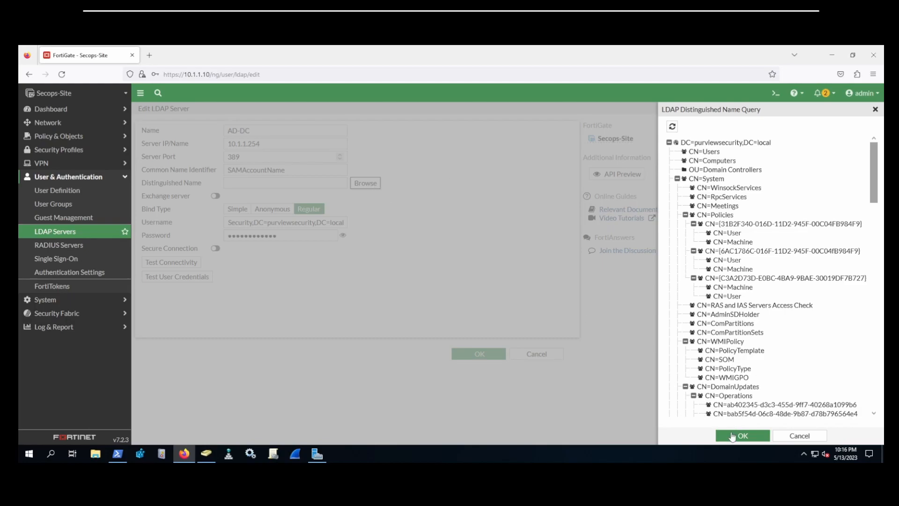
click(729, 433)
Step: Set the base DN to dc=purviewsecurity,dc=local and run the connectivity test
click(365, 183)
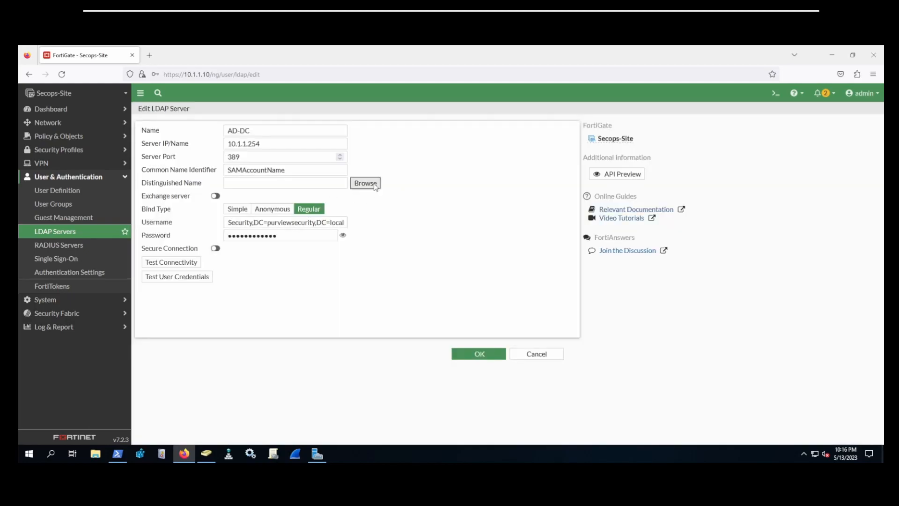
click(729, 143)
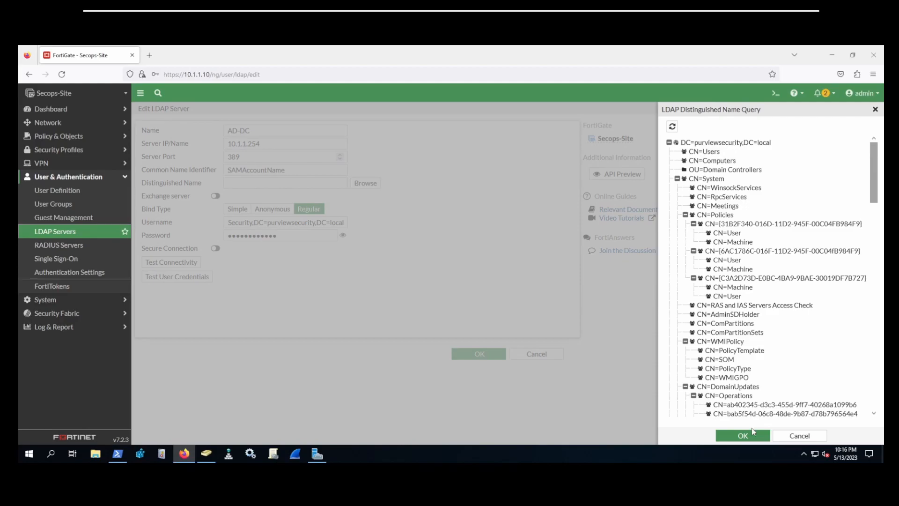
click(742, 434)
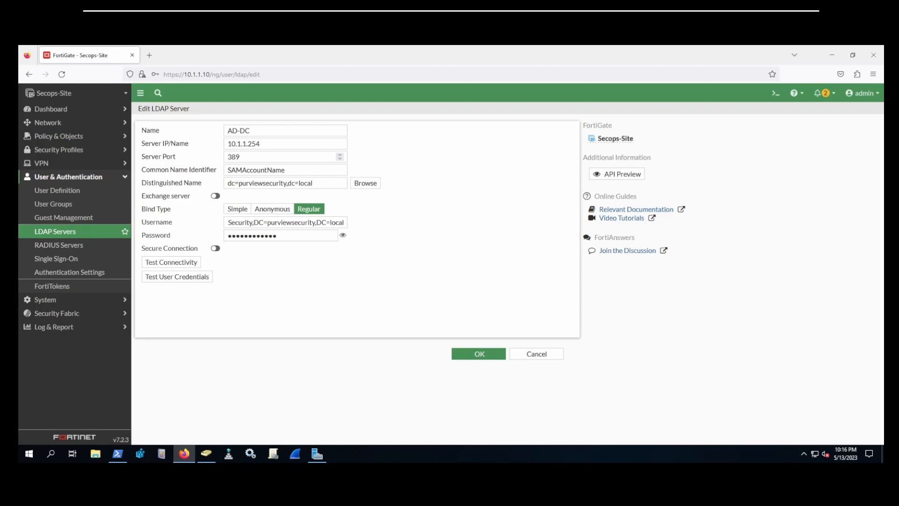
click(315, 183)
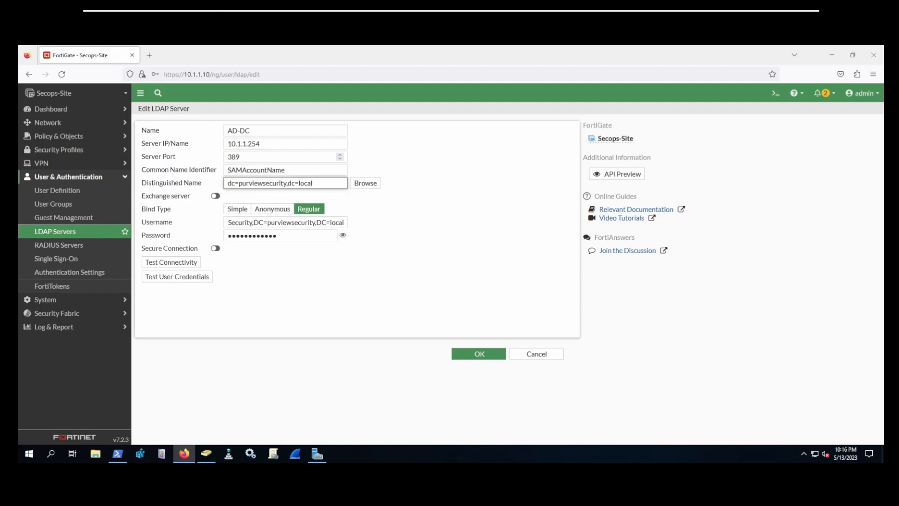
click(173, 262)
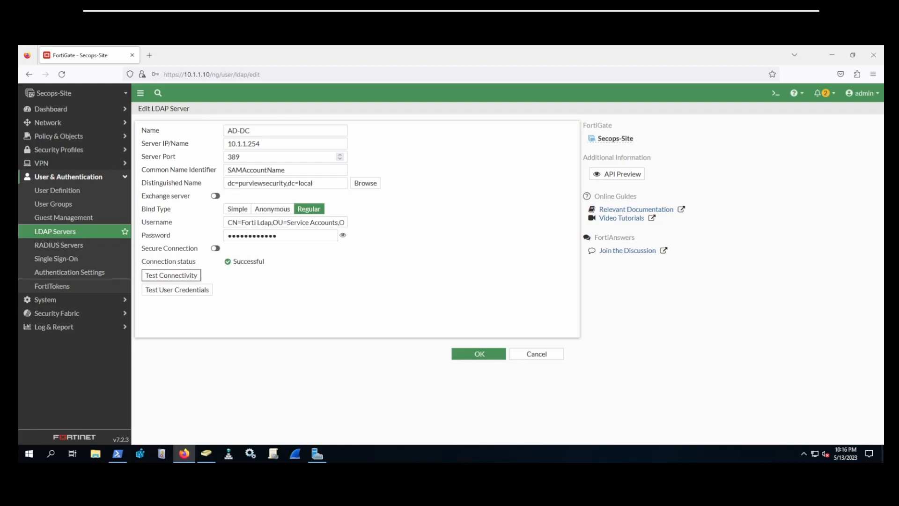
Step: Test an AD user's username and password against AD-DC and confirm it succeeds
click(201, 290)
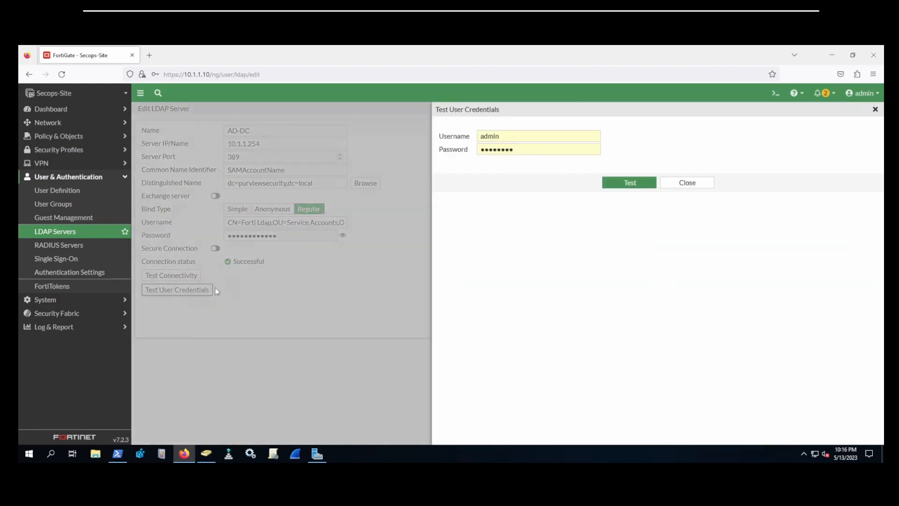
key(Tab)
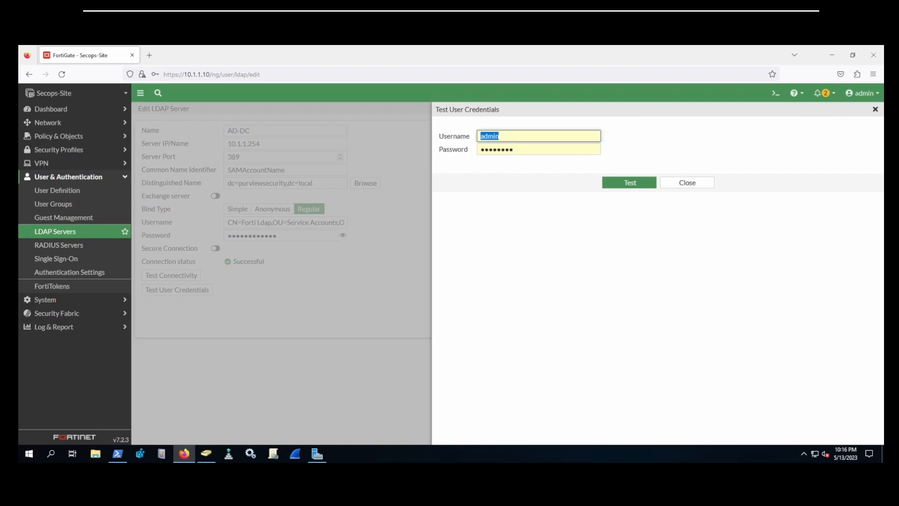
key(Tab)
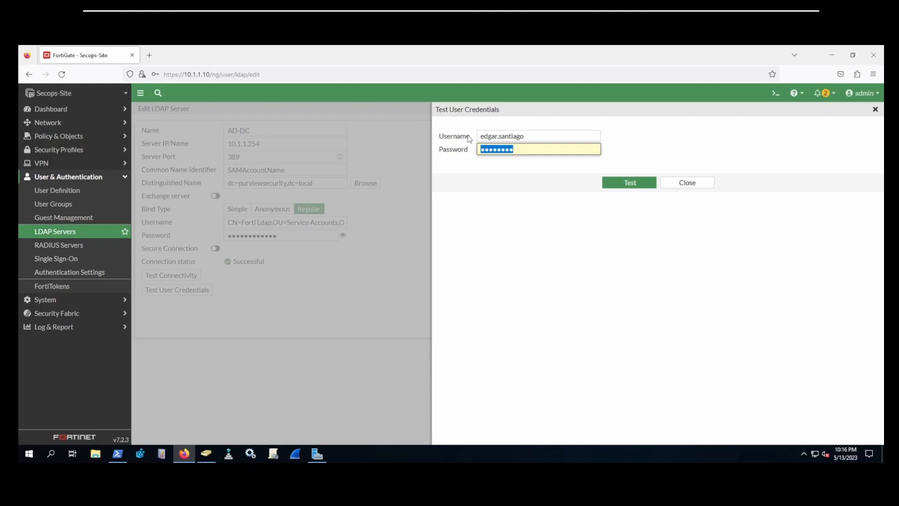
key(ctrl+v)
key(Return)
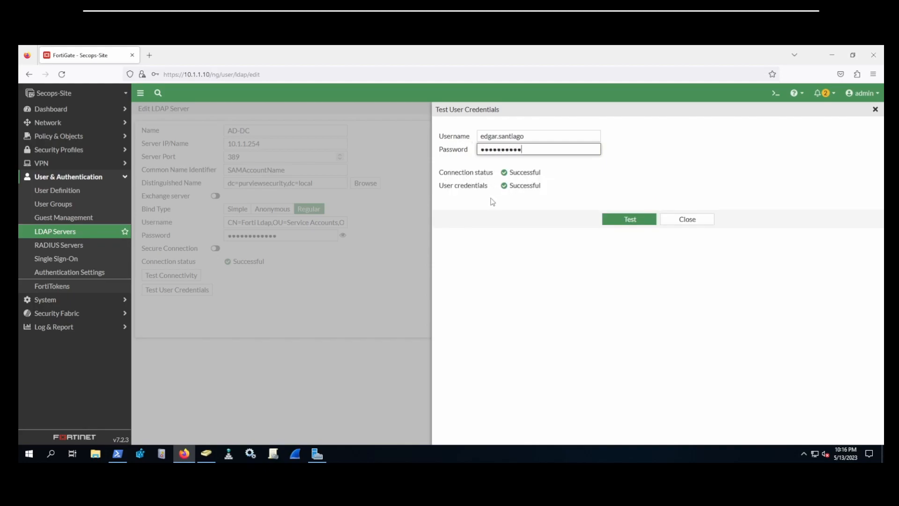
click(686, 219)
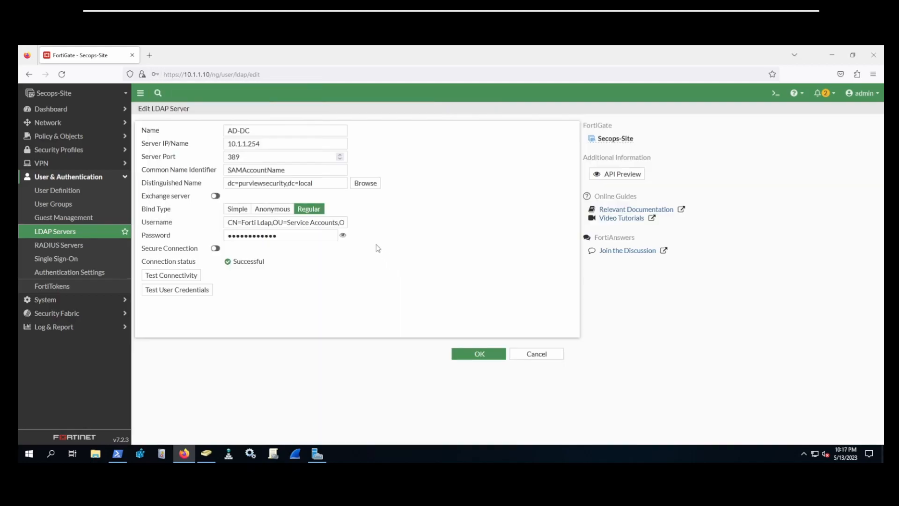
Step: Save the AD-DC LDAP server, then start a new user group named Forti-Admins with a remote group match
click(478, 355)
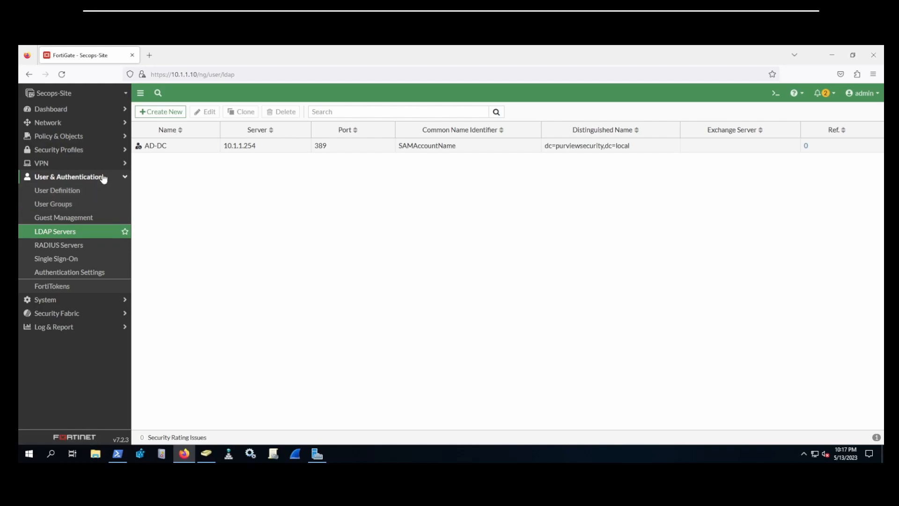
click(69, 204)
click(161, 111)
text(Forti-)
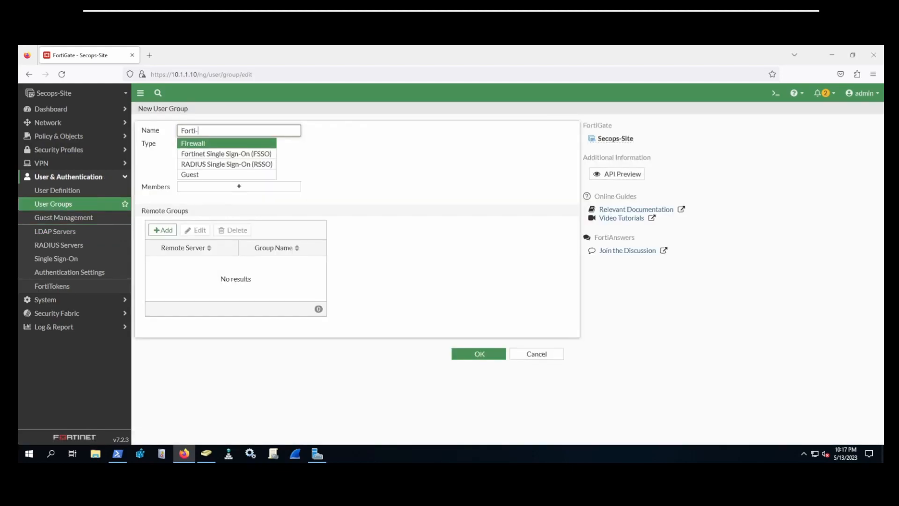
text(Admins)
click(162, 231)
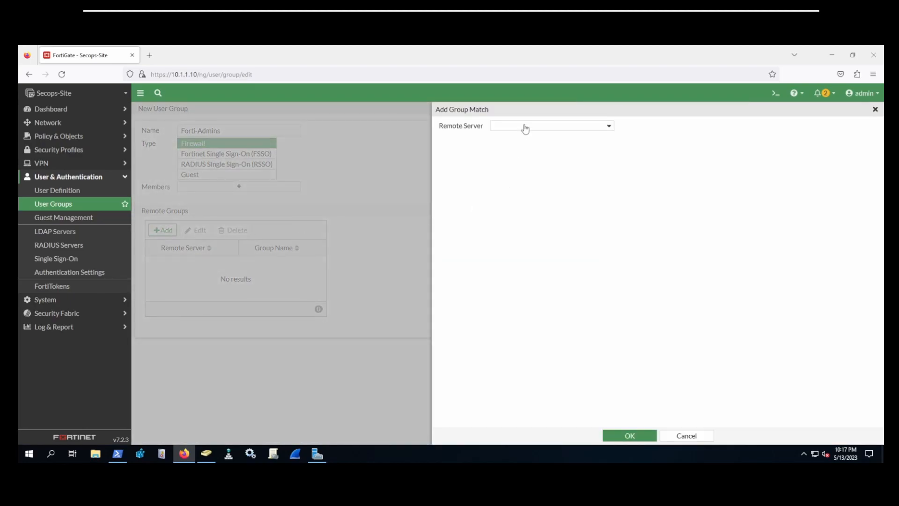
Step: Match the group to AD-DC's Forti-Admins group, found by searching 'for', and save it
click(525, 127)
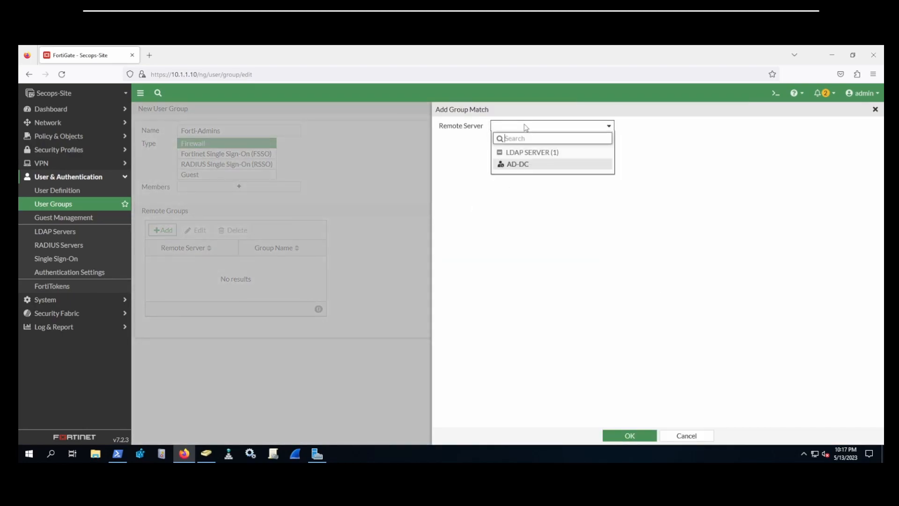
click(515, 165)
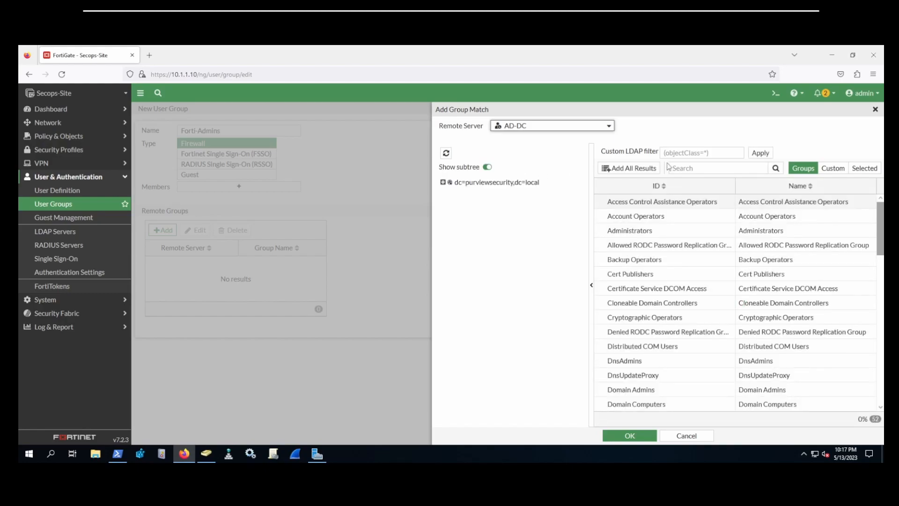
click(703, 168)
text(forti)
click(776, 168)
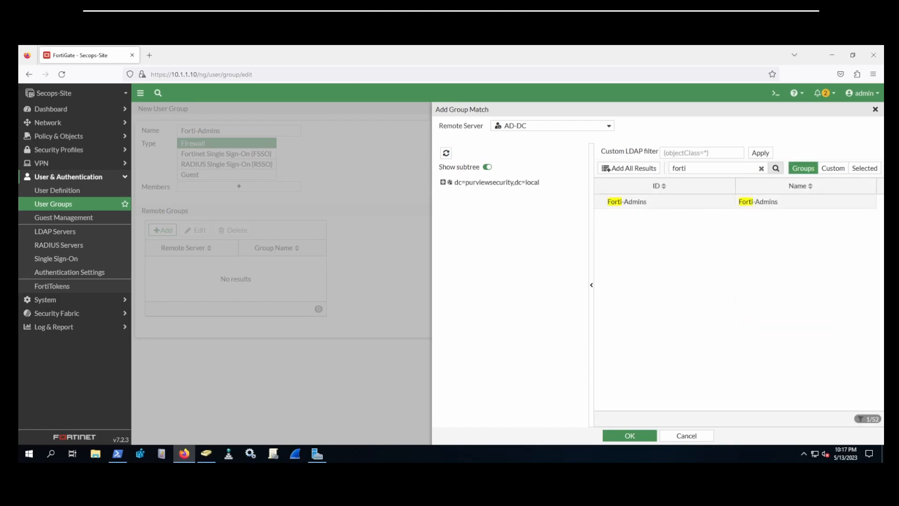
right_click(636, 209)
click(651, 210)
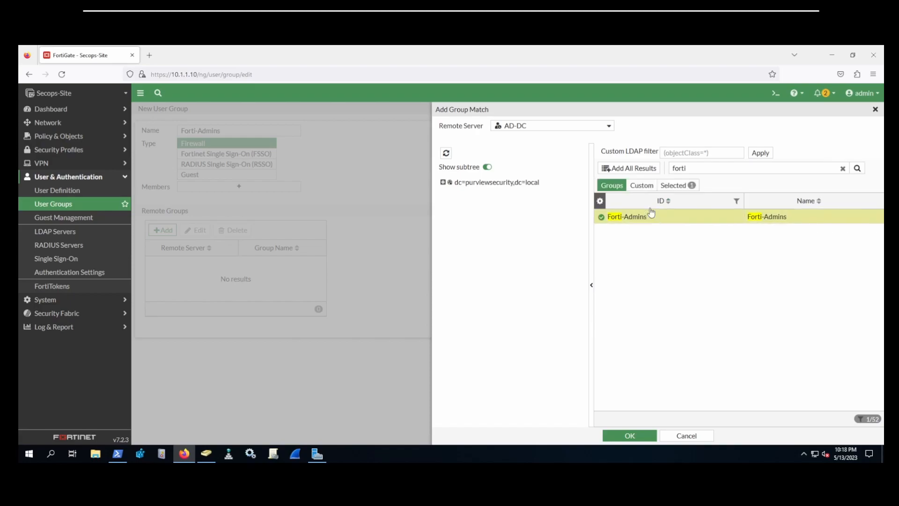
click(630, 435)
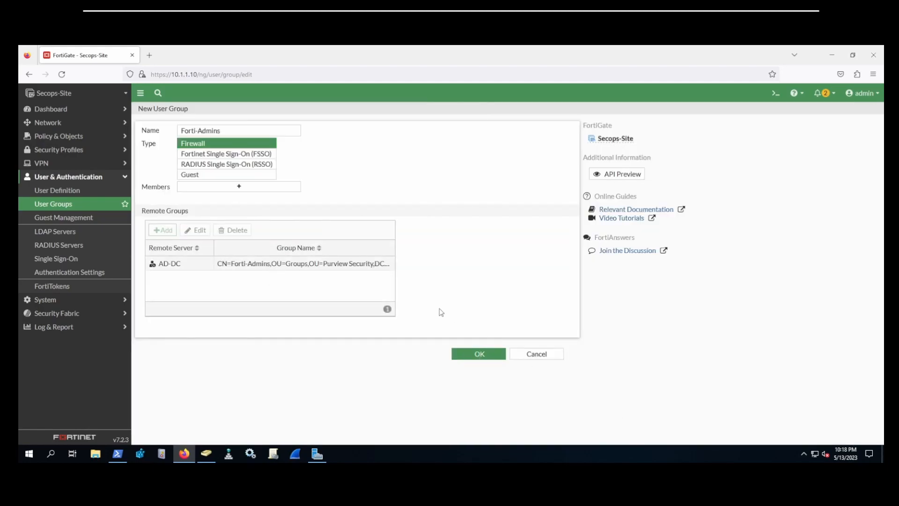
click(476, 356)
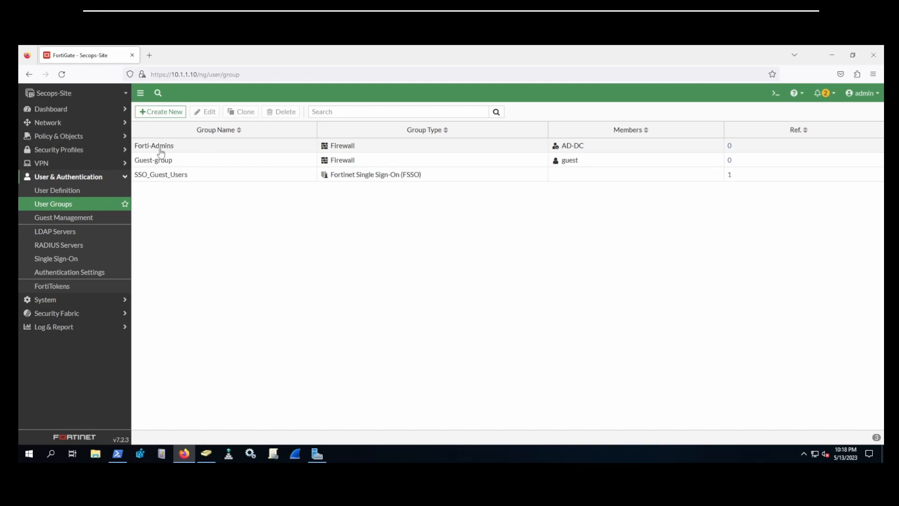
Step: Open System > Administrators
mouse_move(562, 150)
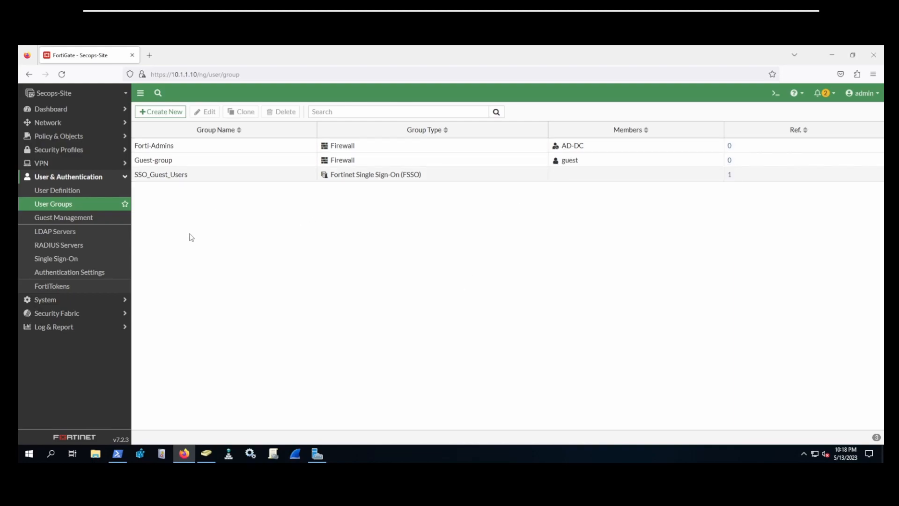
click(89, 305)
click(67, 206)
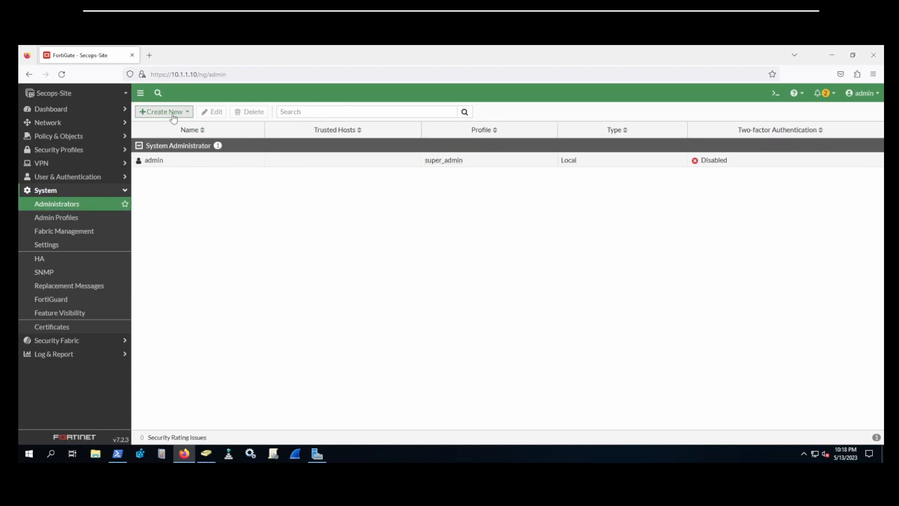
Step: Create administrator Forti-Admins matching all users in remote group Forti-Admins, with the super_admin profile
click(173, 112)
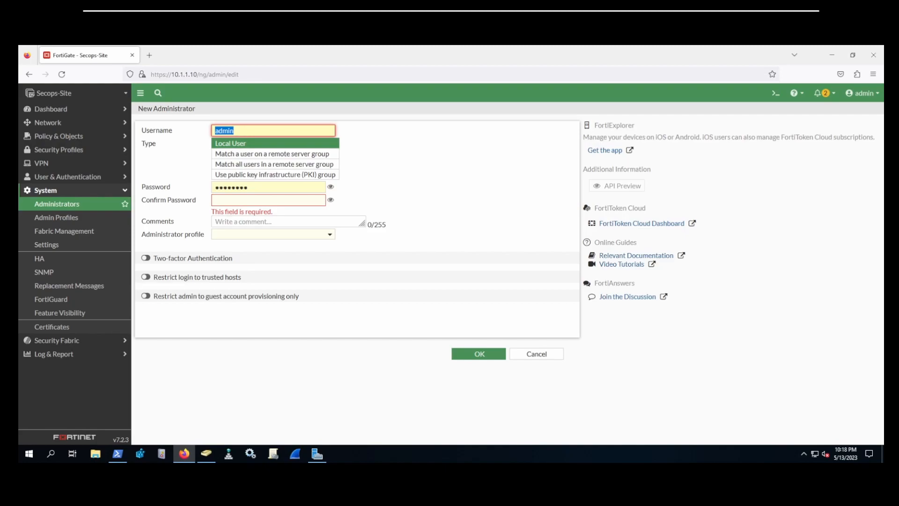
text(Forti-Admins)
click(399, 170)
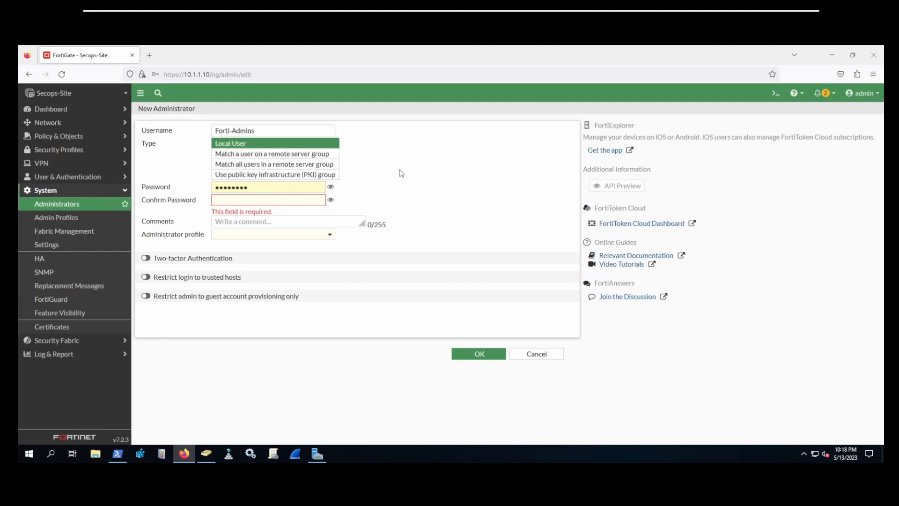
click(255, 166)
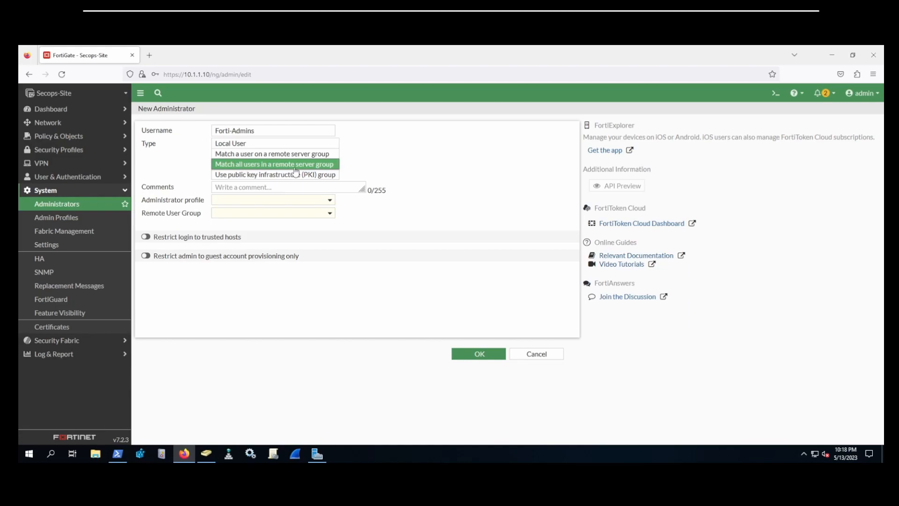
click(239, 203)
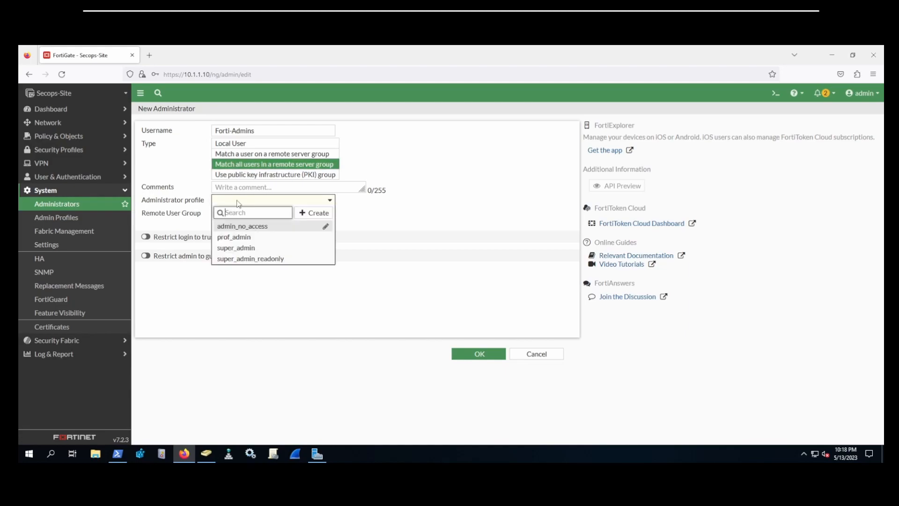
click(252, 252)
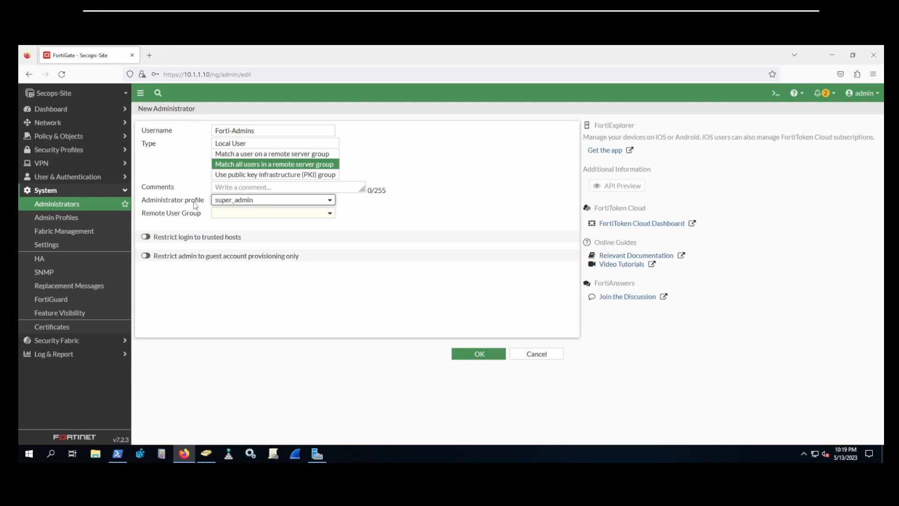
click(233, 213)
mouse_move(240, 255)
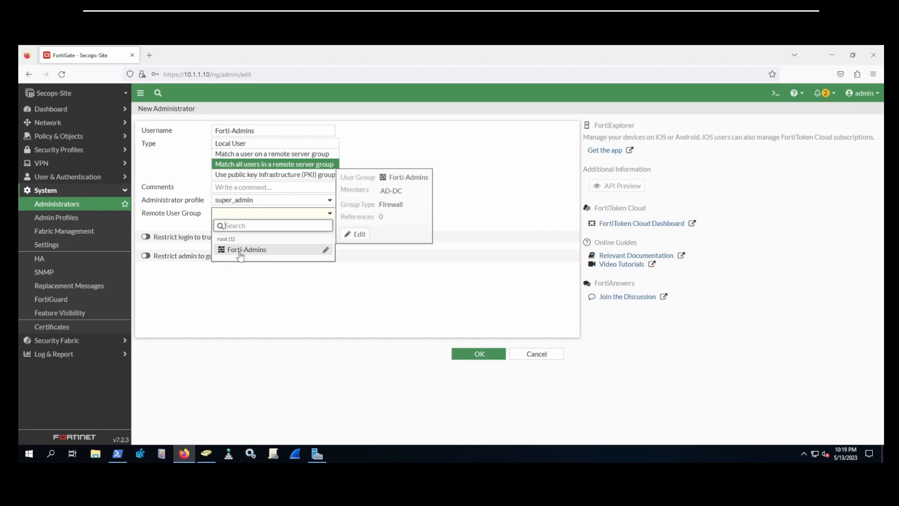
click(240, 251)
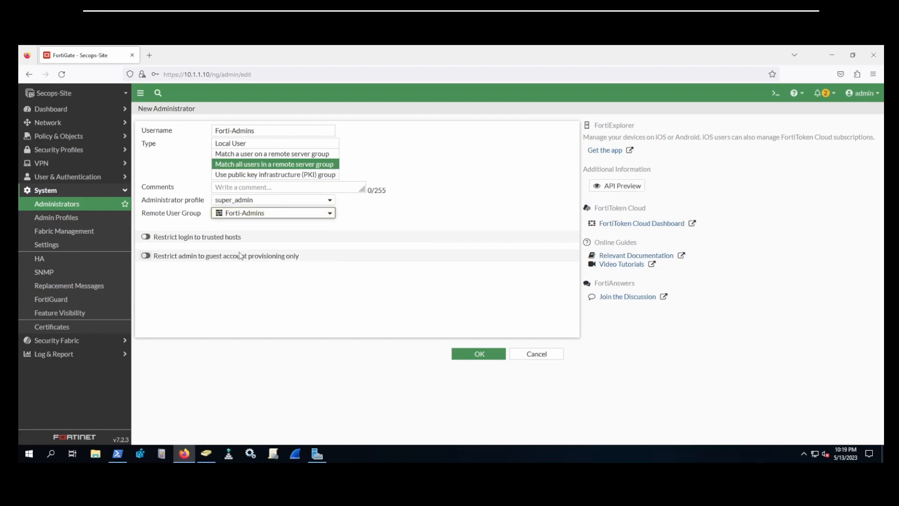
click(477, 354)
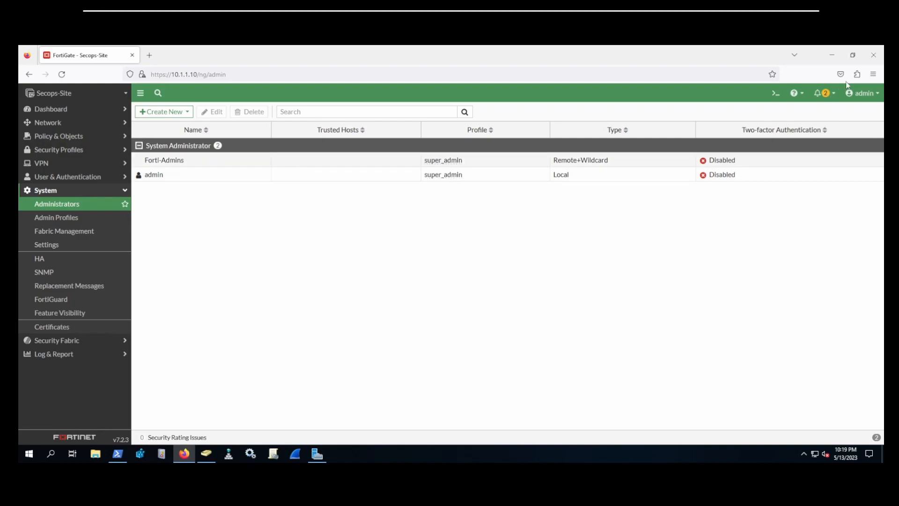
Step: Open a new Firefox private window from the main menu
click(873, 74)
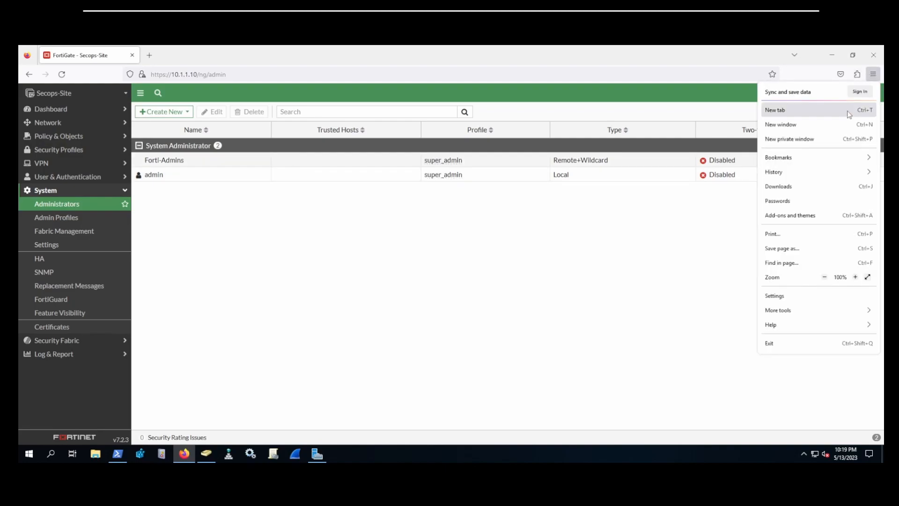
click(788, 140)
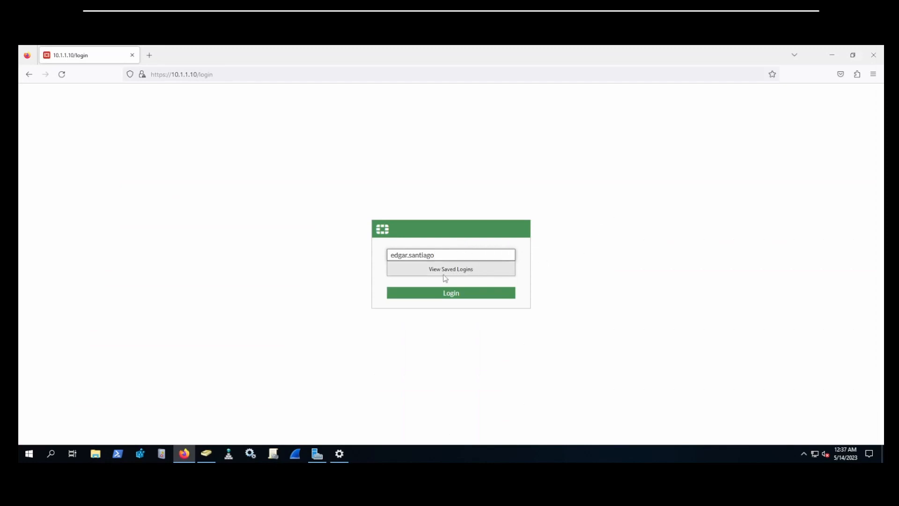
Step: Log in with the AD user's password, skip both prompts, and check the signed-in account
key(Tab)
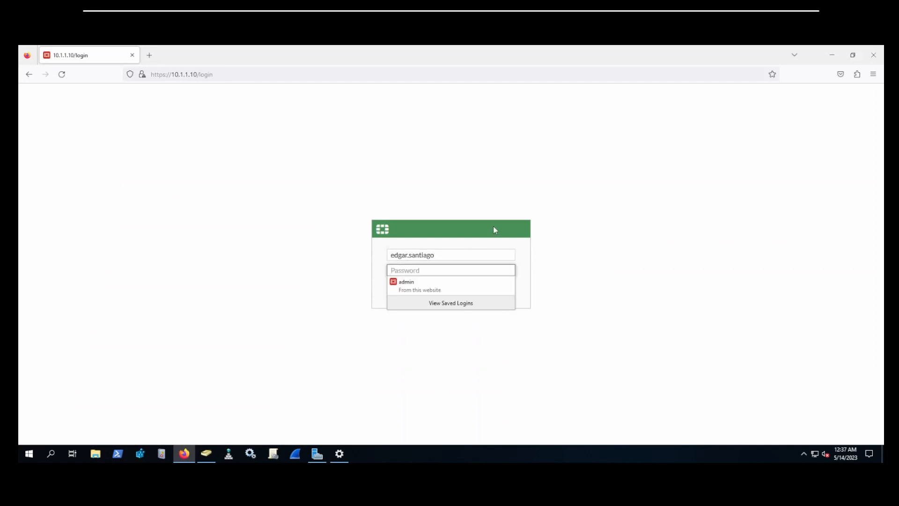
text(•••••••••)
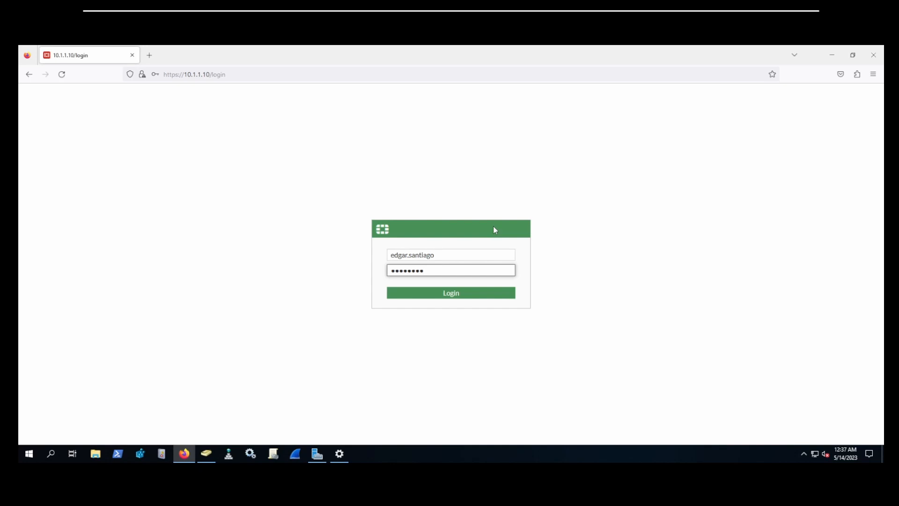
key(Return)
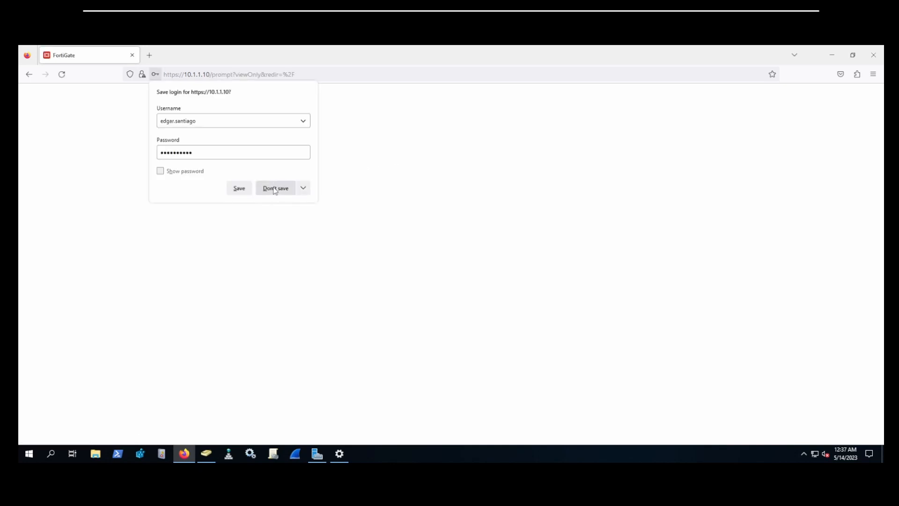
click(281, 185)
click(498, 302)
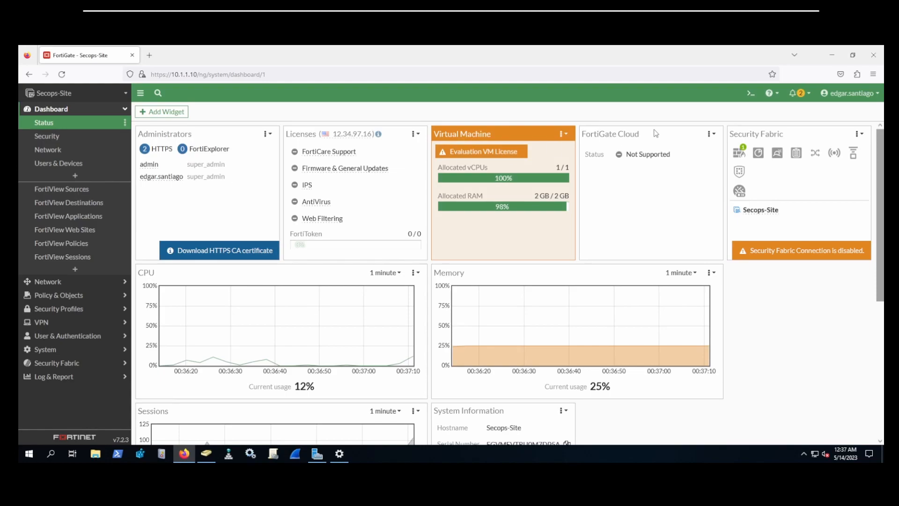
click(840, 93)
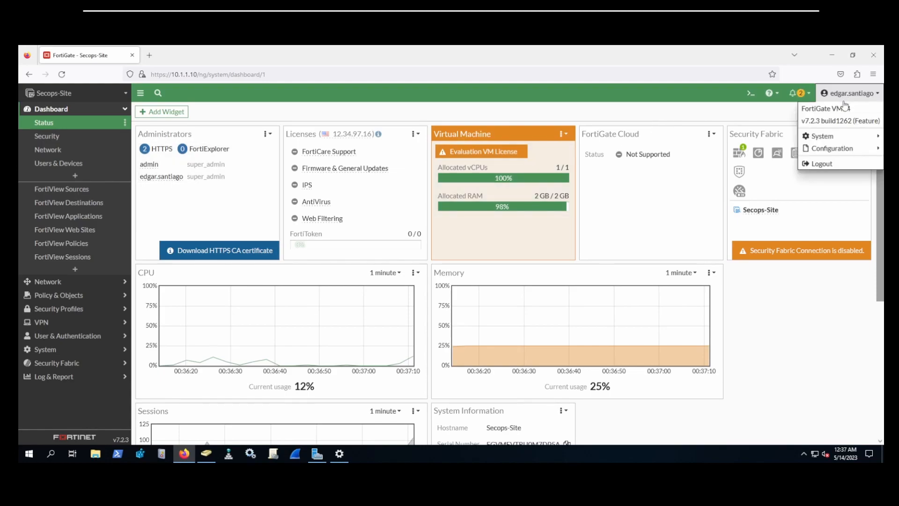